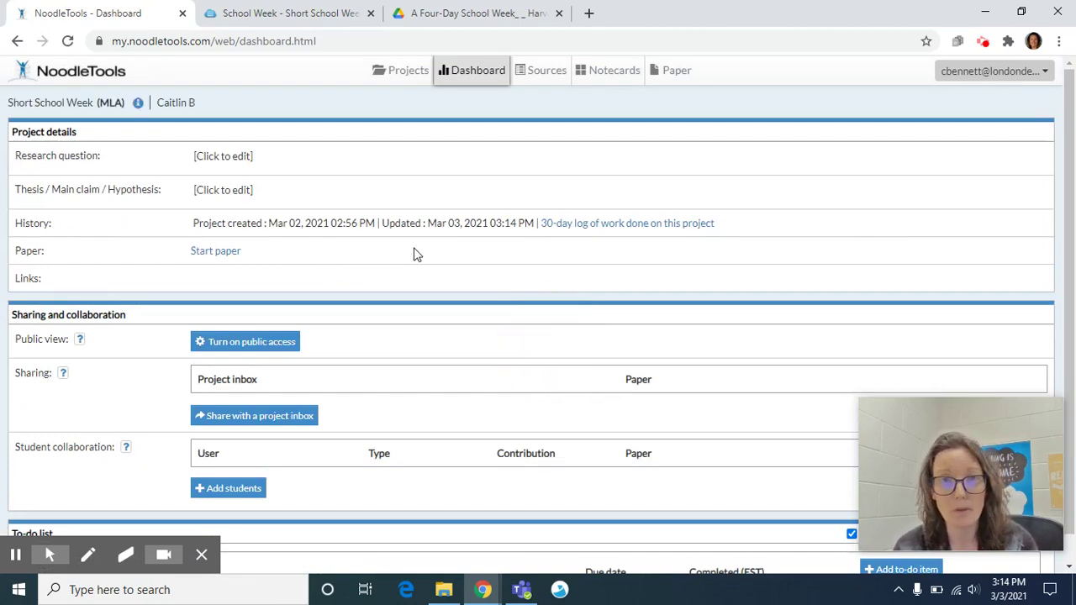
- Open the sources list of the Short School Week project
click(538, 74)
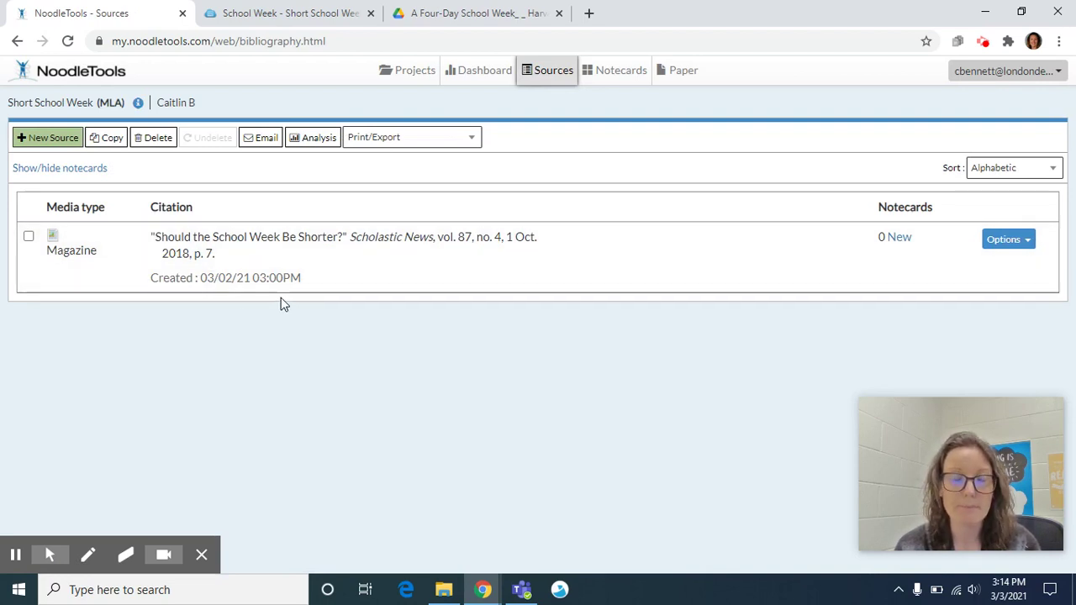
- Examine the citation details under Sources B & C in the school week guide and the opened "A Four-Day School Week?" article
click(290, 17)
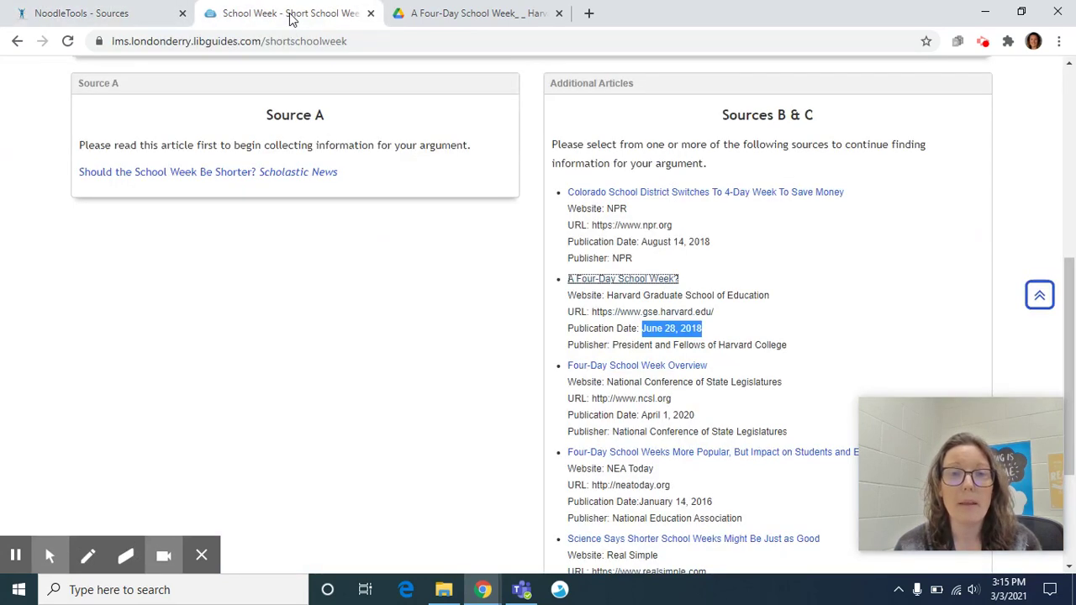
click(528, 339)
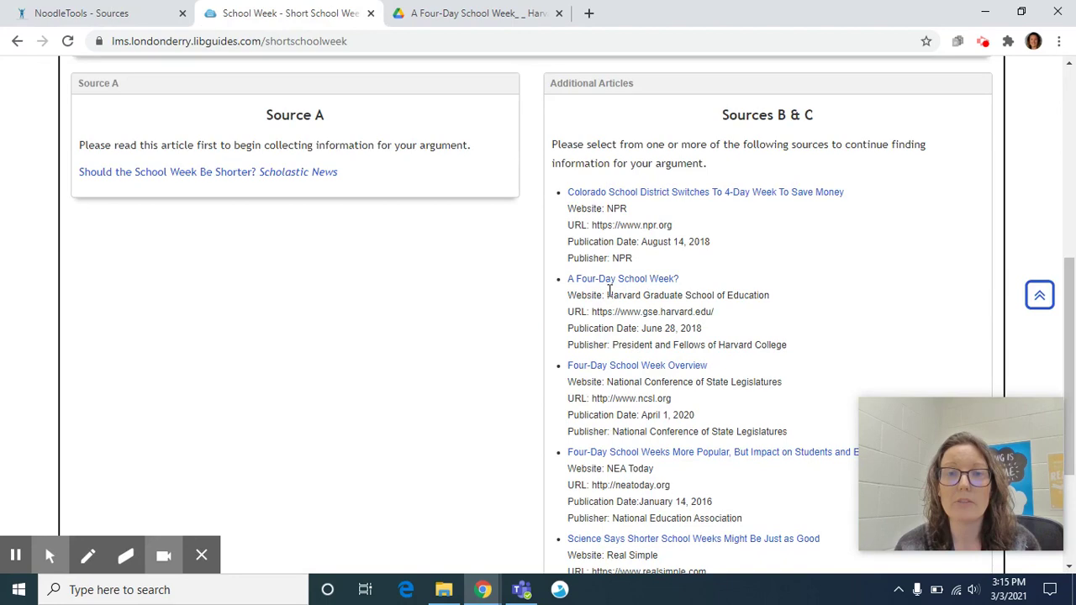
click(472, 14)
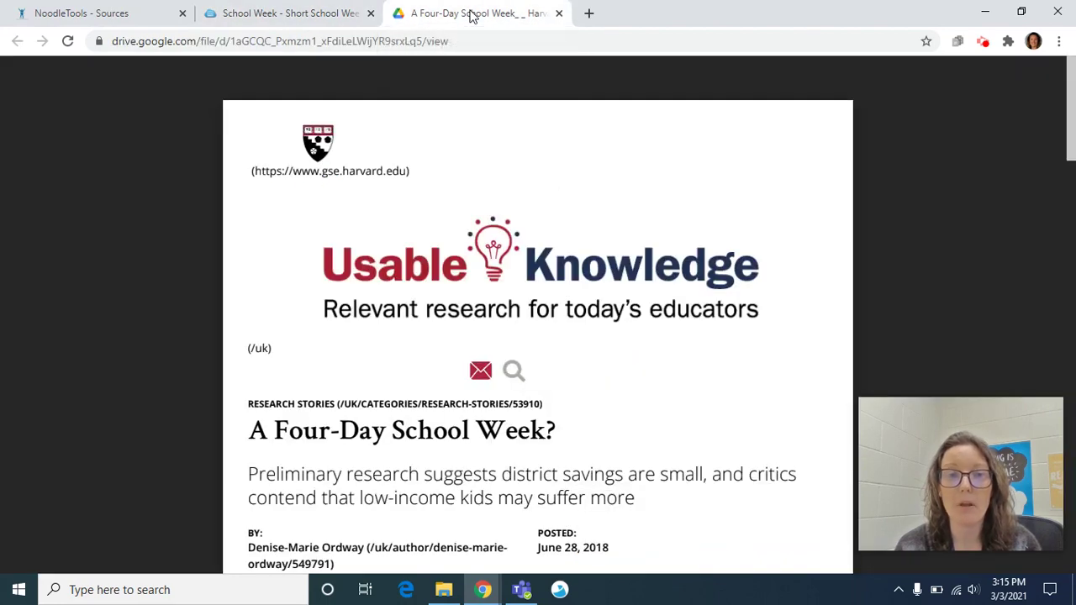
click(286, 16)
scroll(359, 244, up, 1)
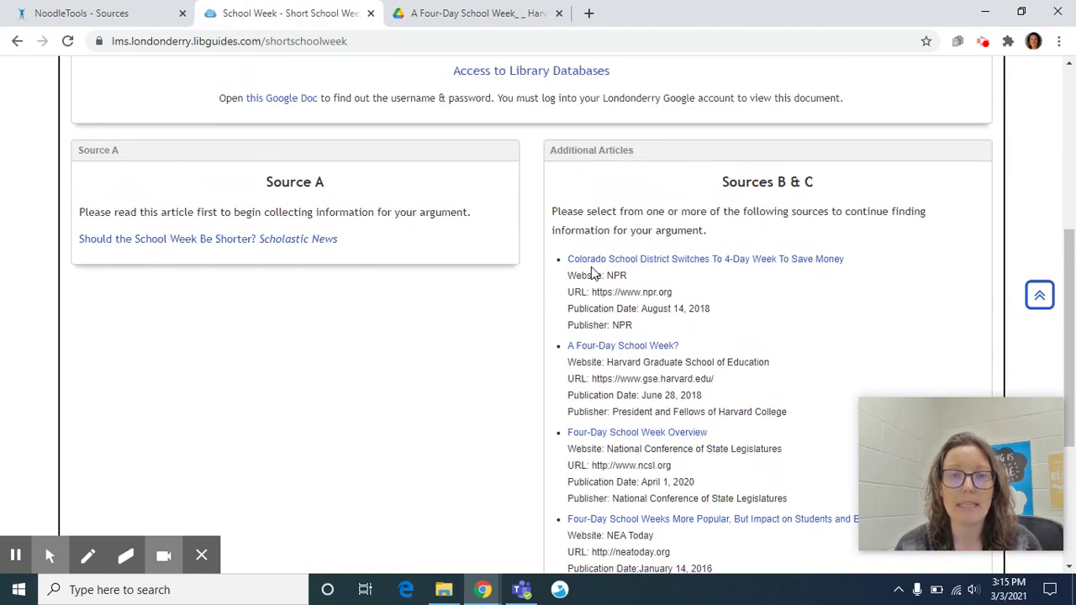
drag(567, 276, 634, 328)
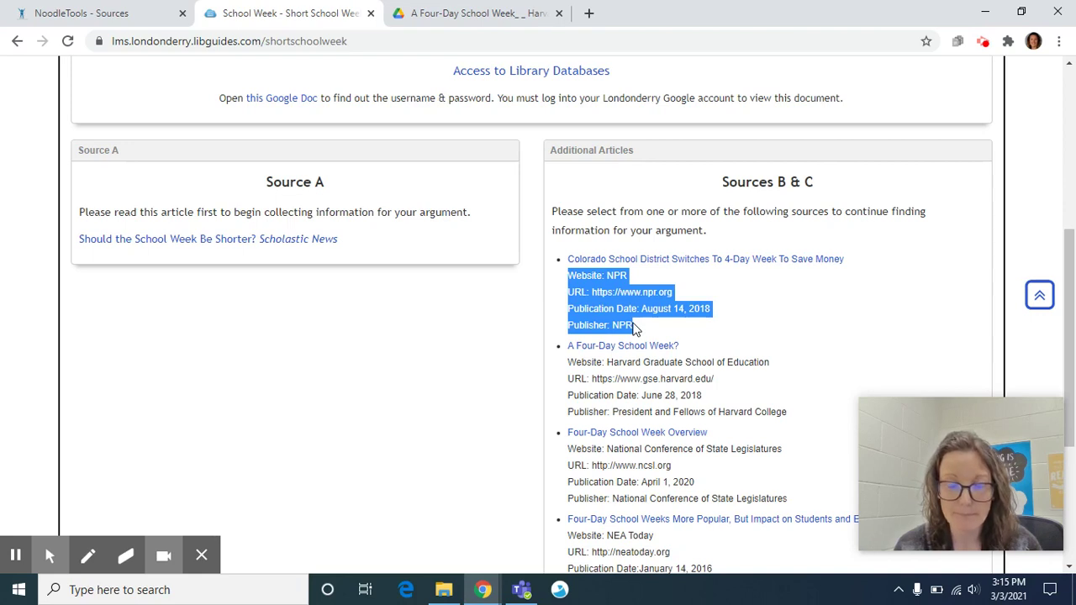
click(635, 328)
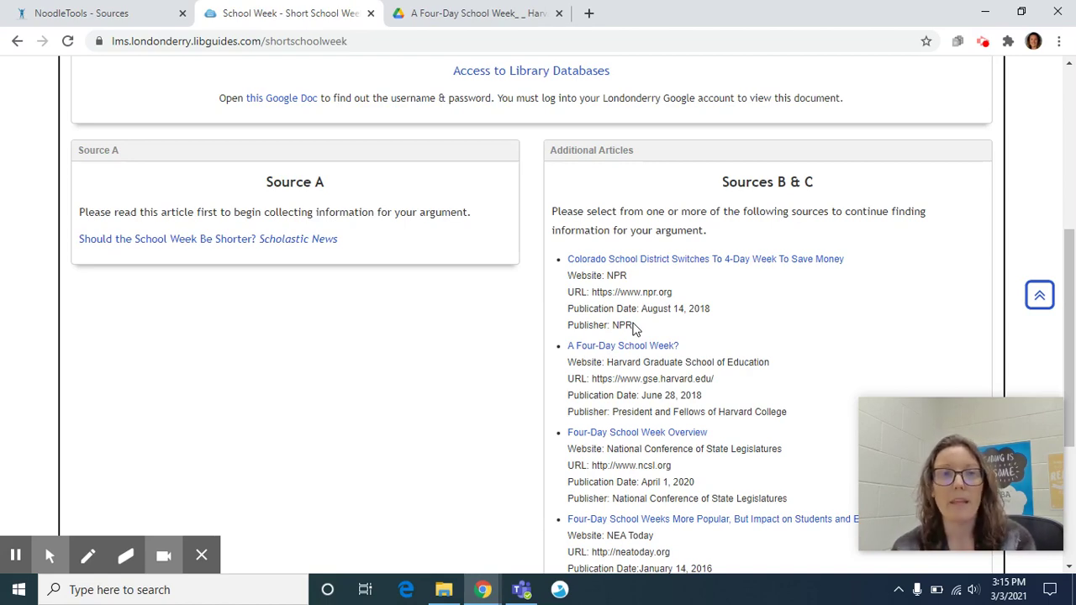
click(423, 10)
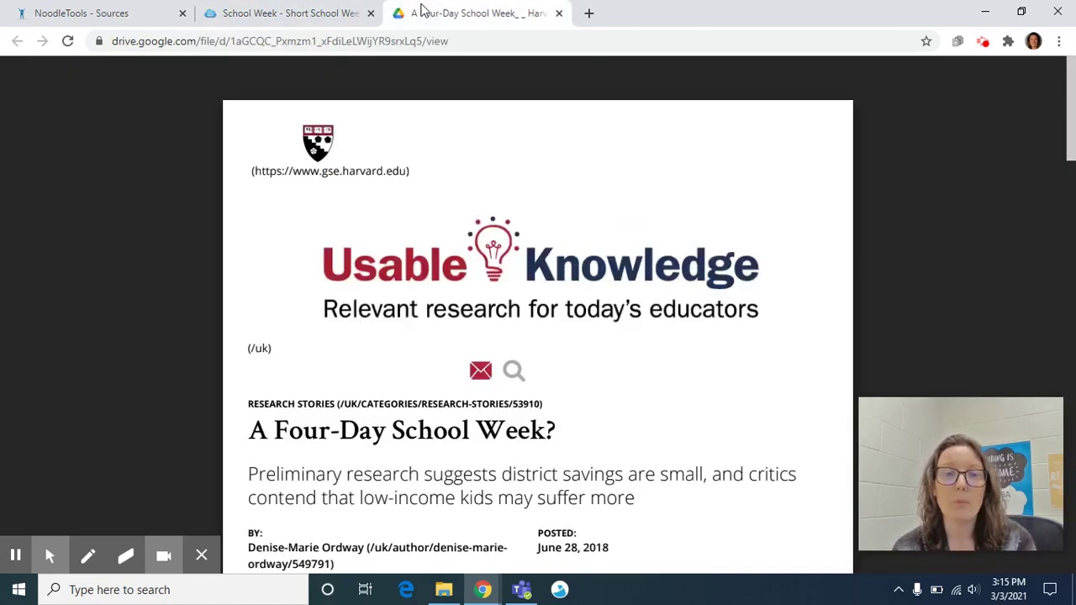
- Return to the NoodleTools sources list and start a new source citation
click(75, 7)
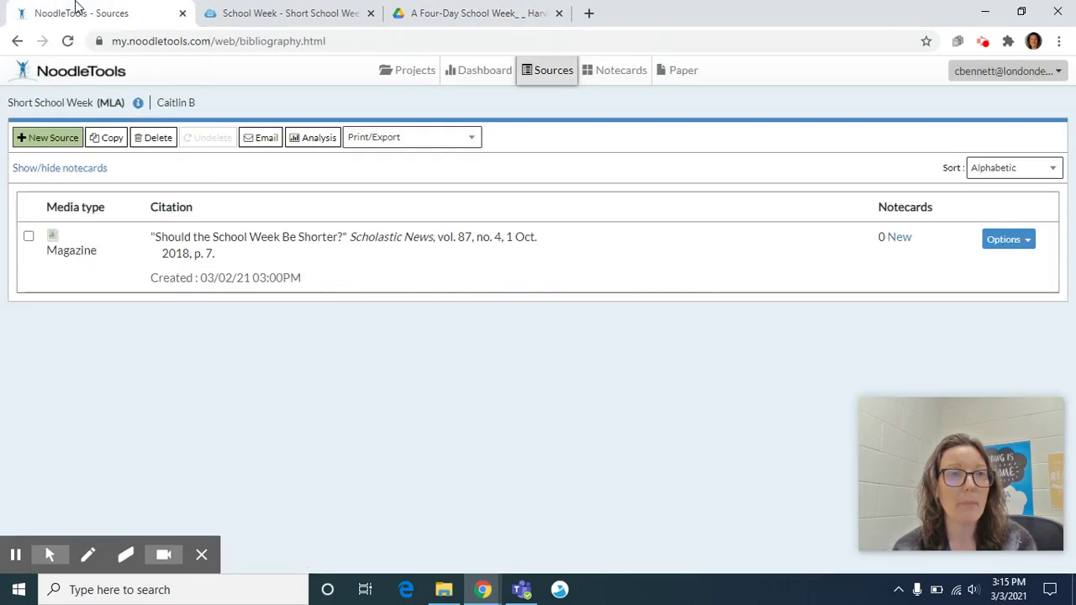
click(70, 143)
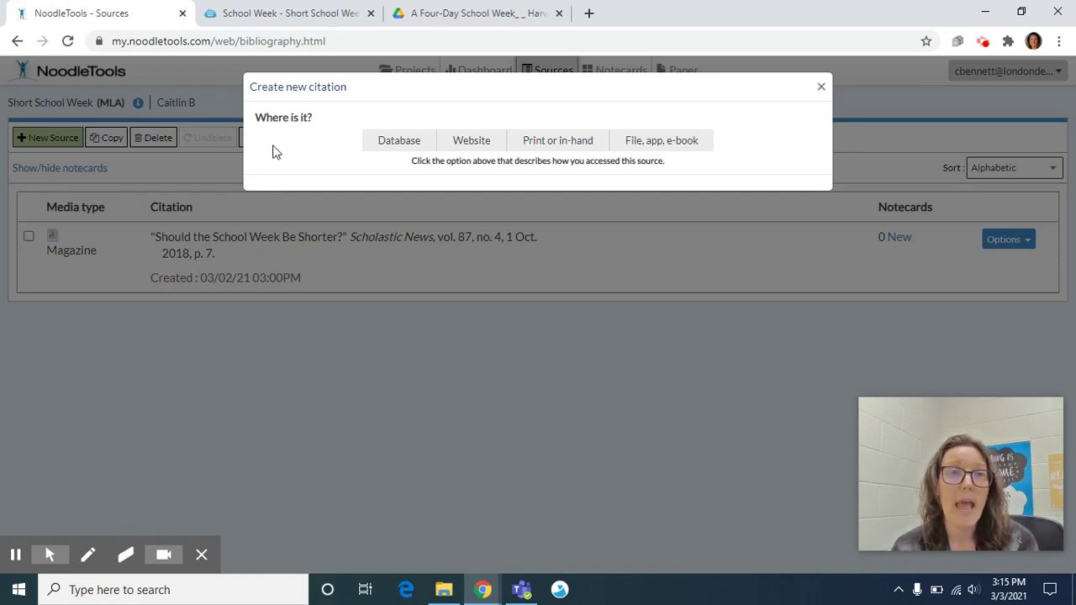
- Examine the Sources B & C entries in the school week guide to tell website sources from database sources
click(302, 19)
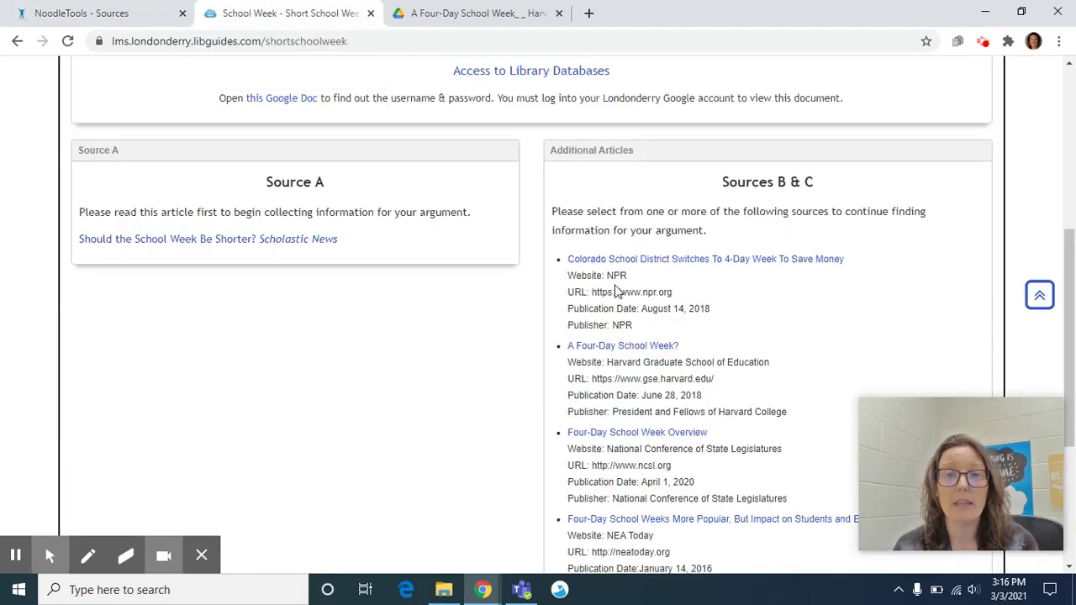
drag(568, 276, 603, 276)
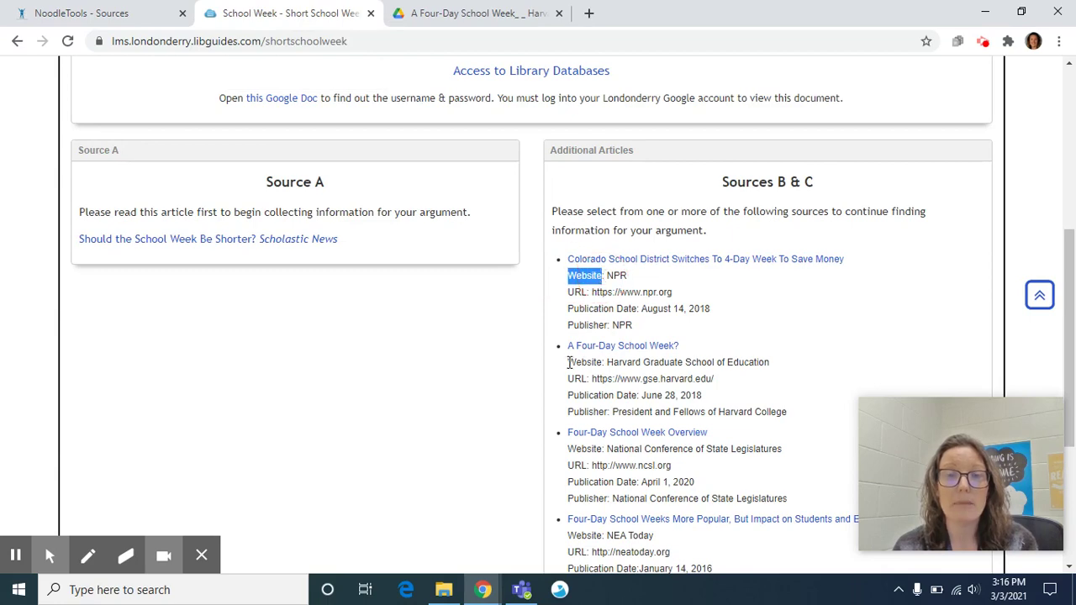
drag(567, 362, 607, 355)
scroll(606, 363, down, 1)
scroll(611, 354, down, 1)
scroll(611, 354, down, 1)
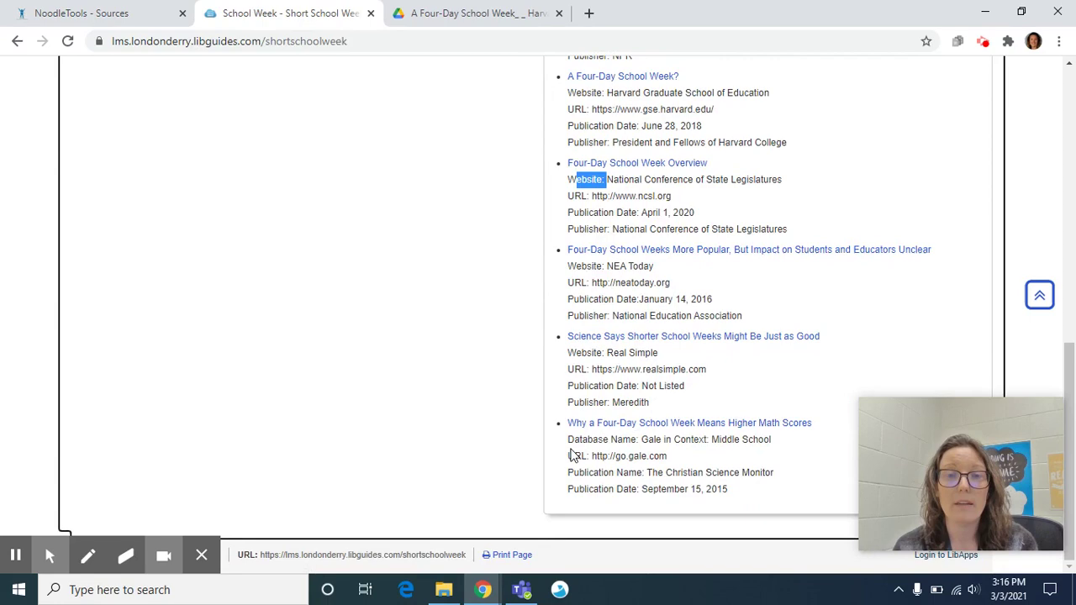
drag(568, 439, 635, 442)
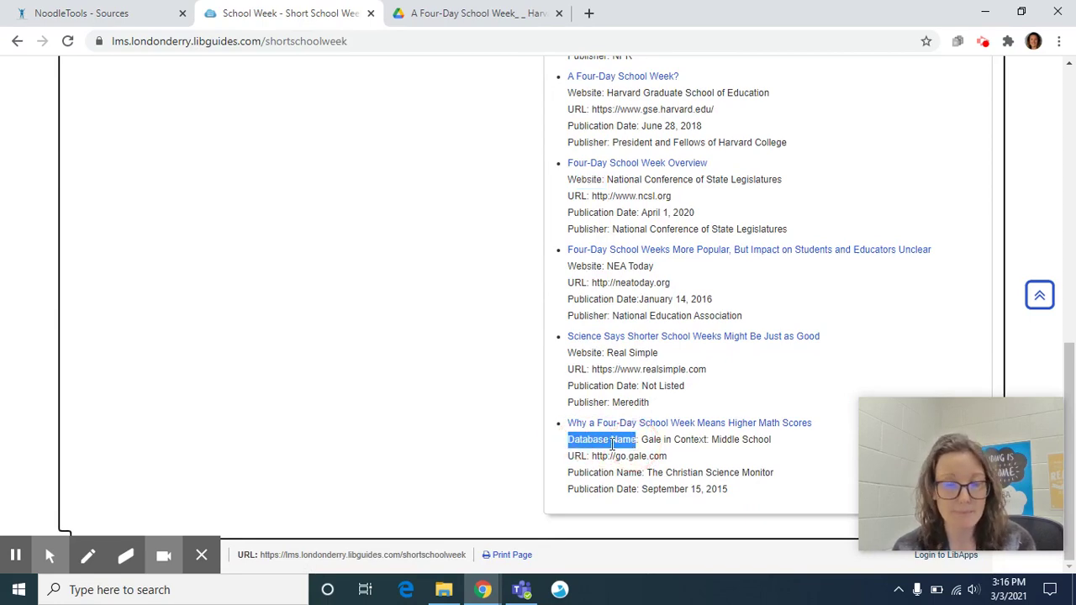
scroll(614, 446, up, 1)
scroll(612, 445, up, 1)
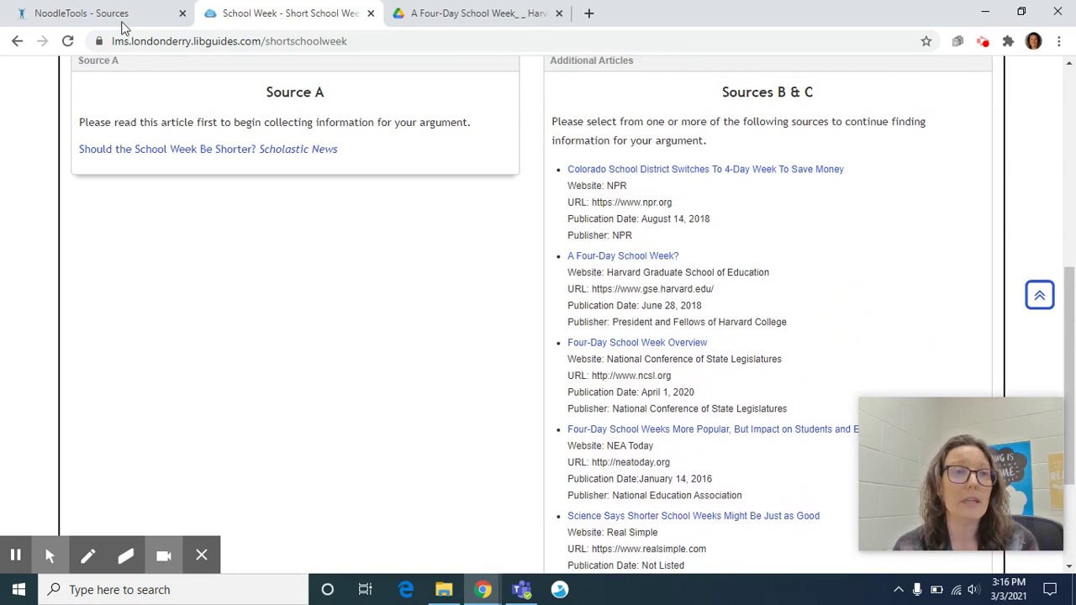
- In the new NoodleTools citation, choose Website as the source location and Web Page as the source type
click(163, 6)
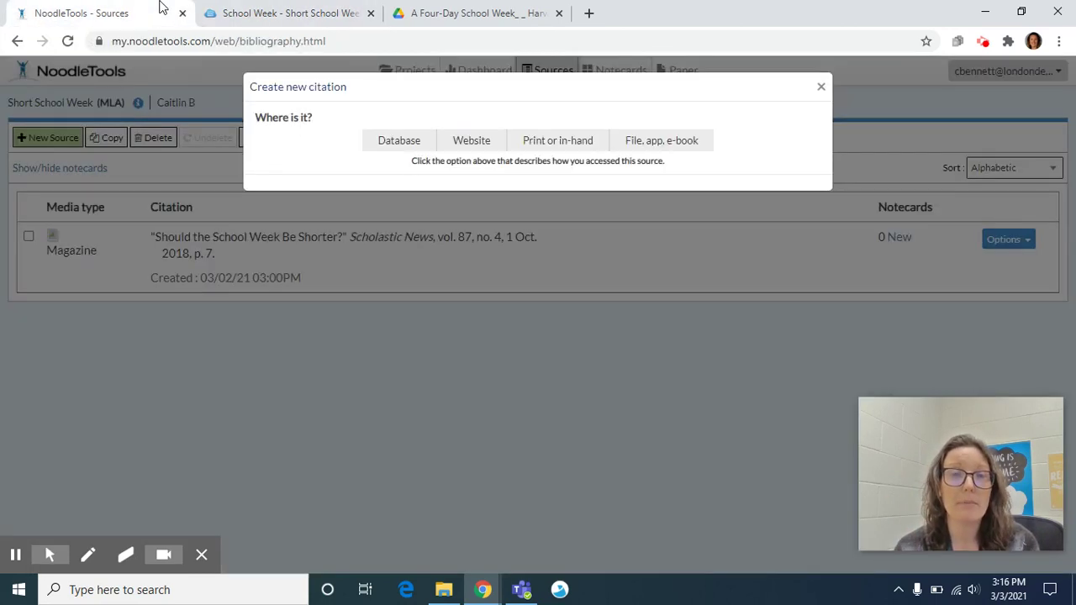
click(425, 149)
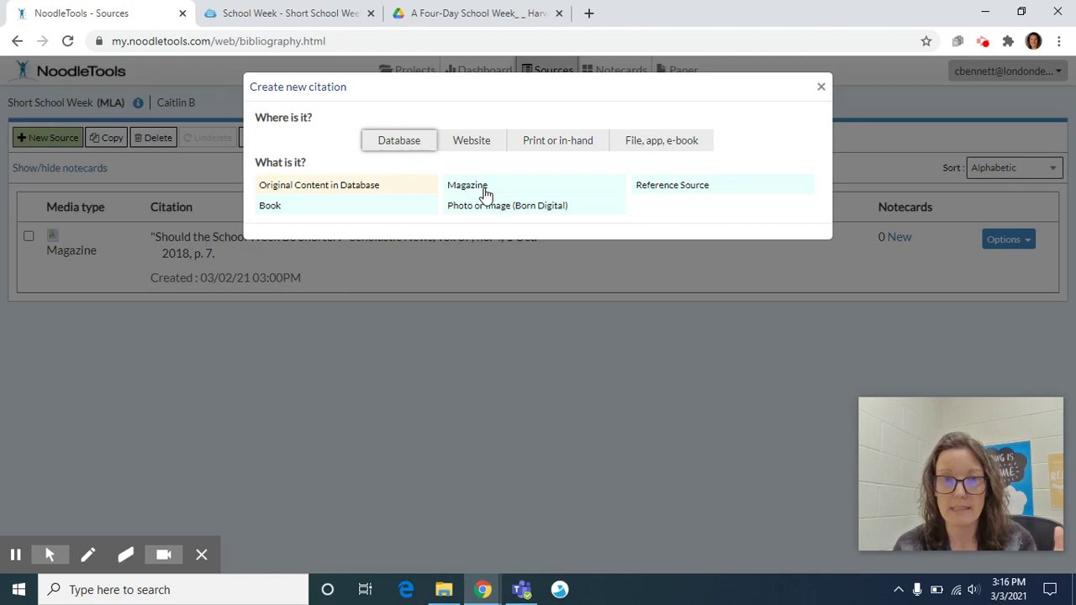
click(475, 141)
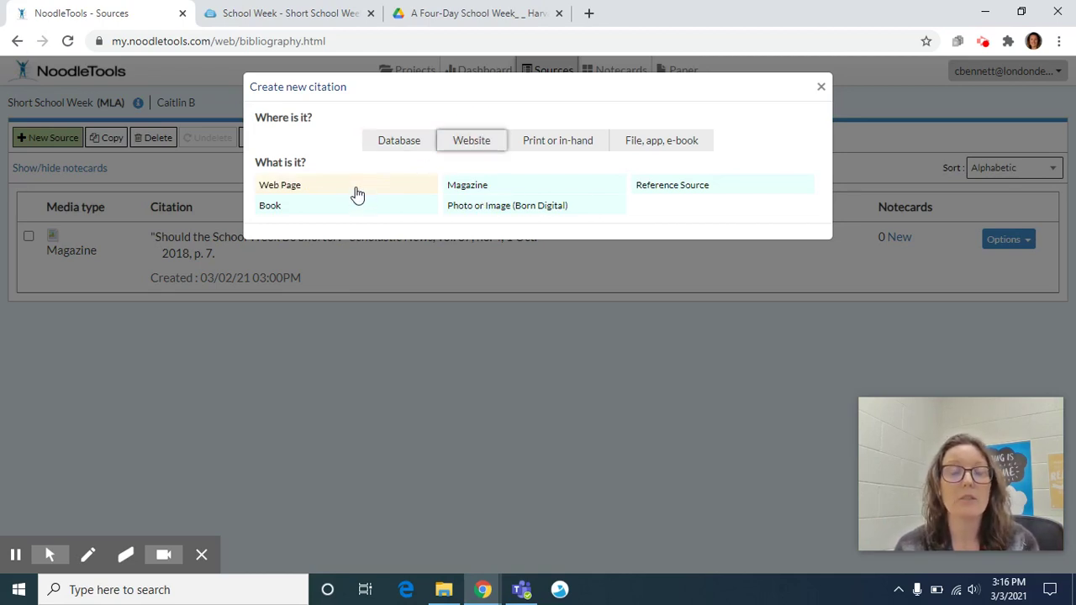
click(403, 146)
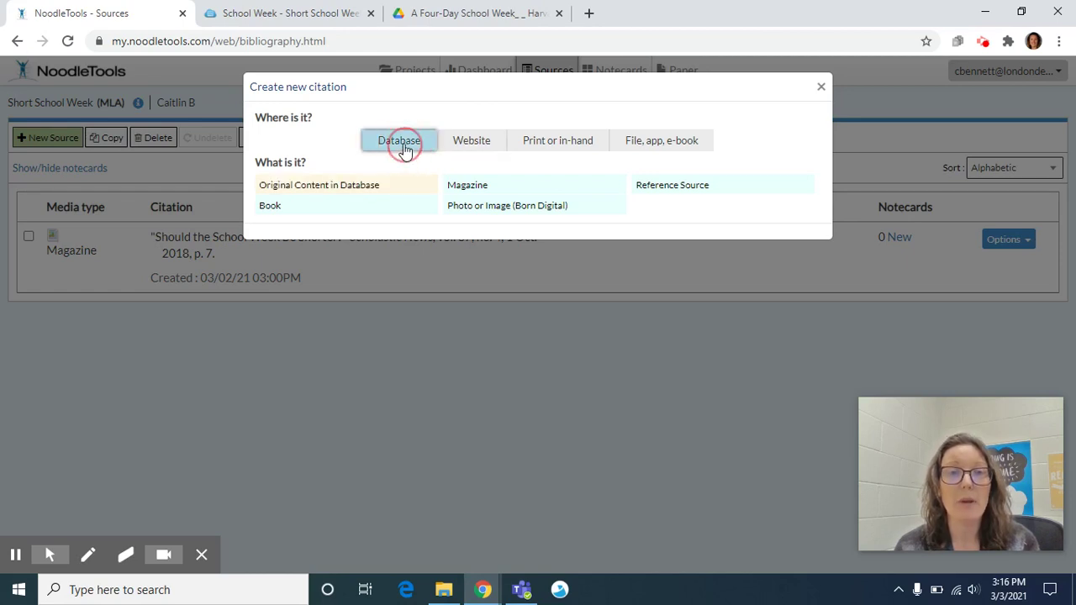
click(470, 149)
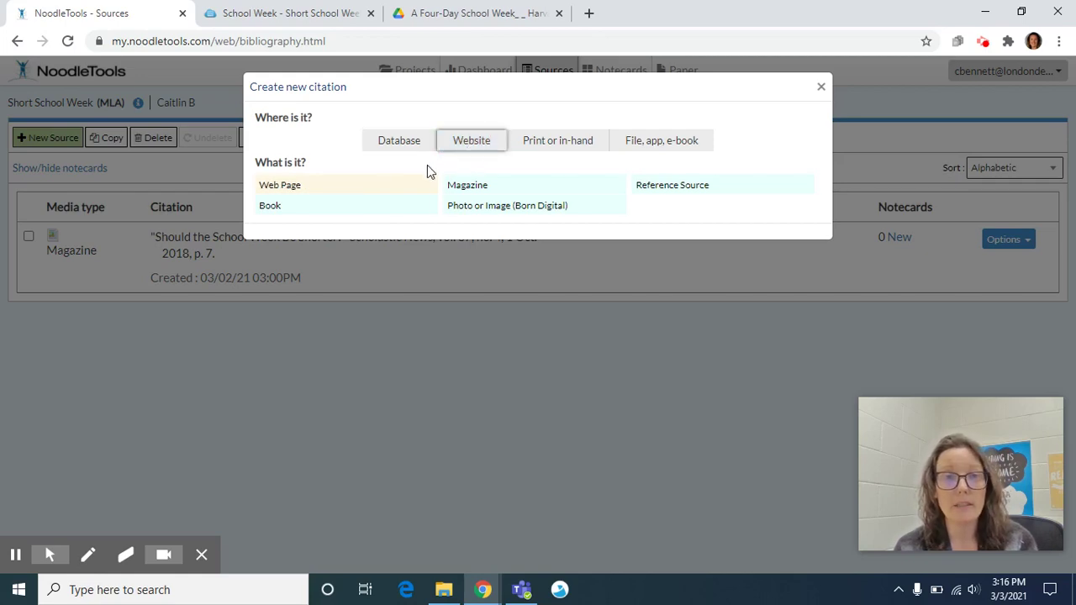
click(400, 187)
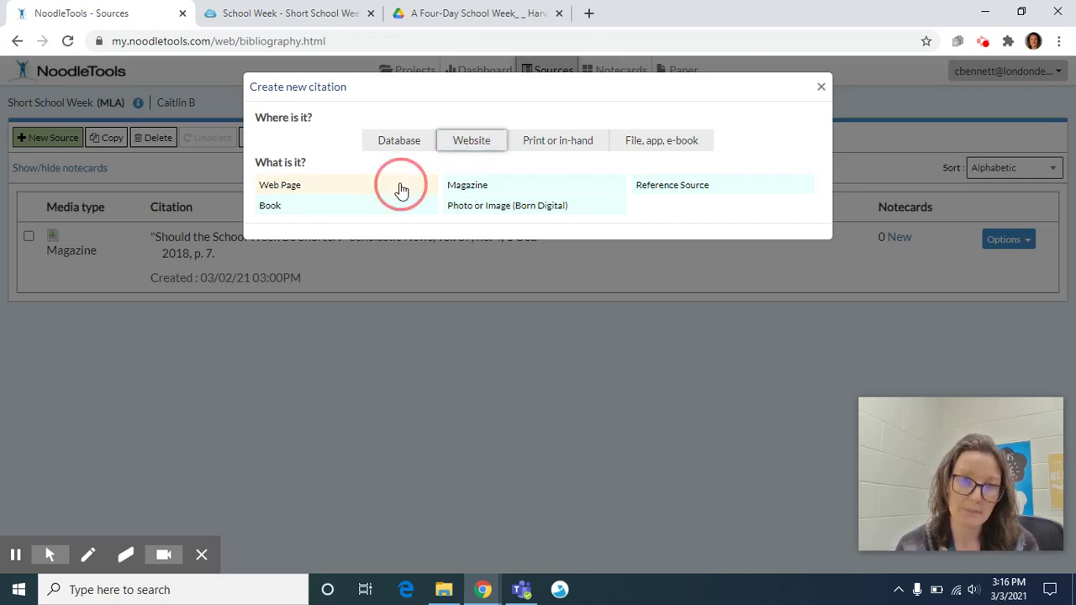
- Check the source type given for "A Four-Day School Week?" in the guide and return to the website citation form
click(501, 6)
click(279, 15)
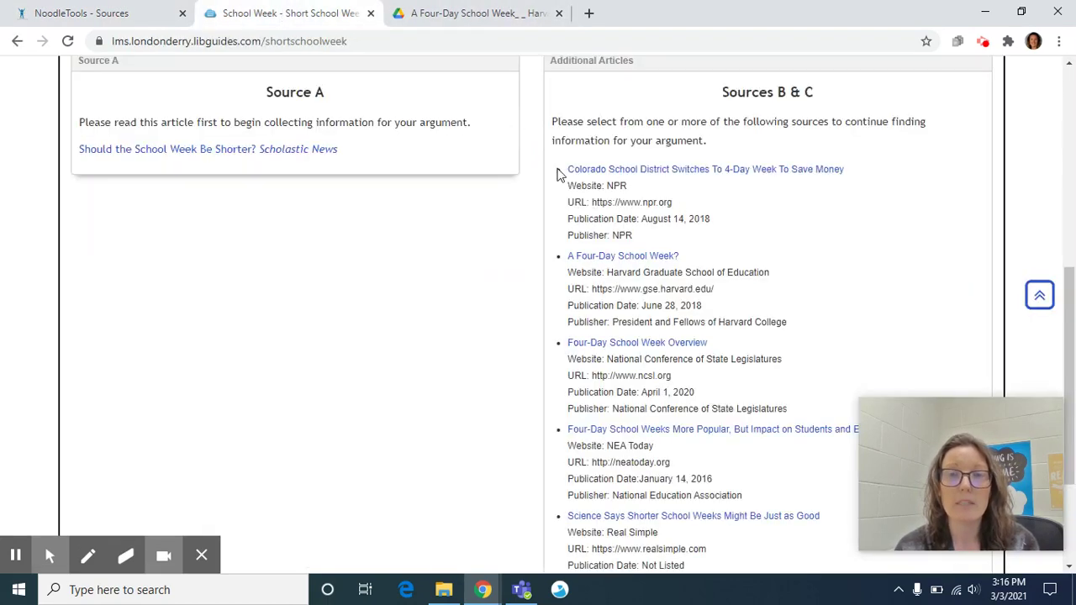
drag(570, 271, 604, 273)
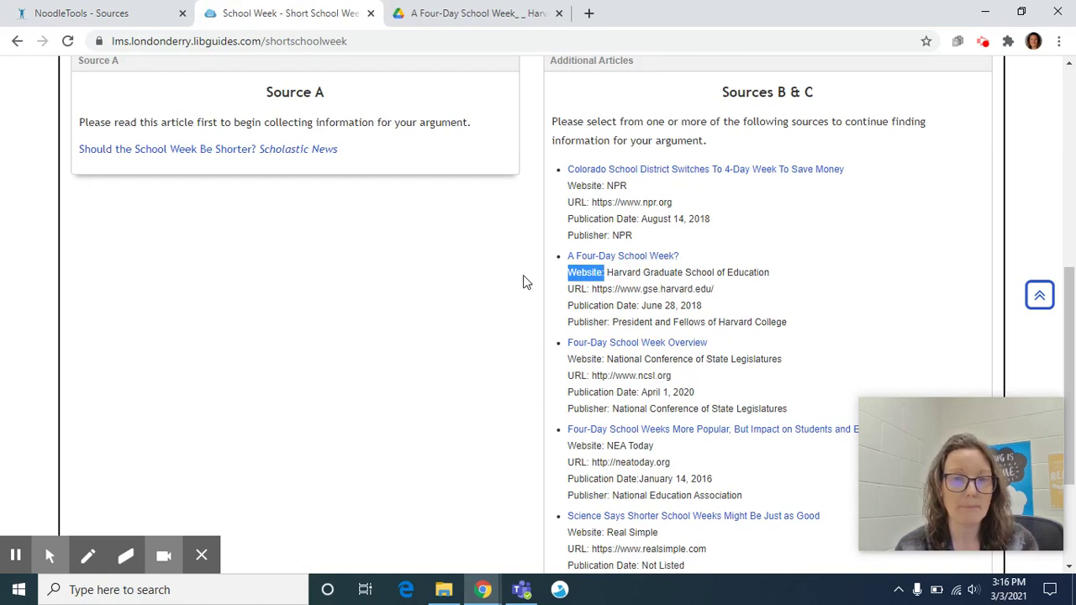
click(566, 294)
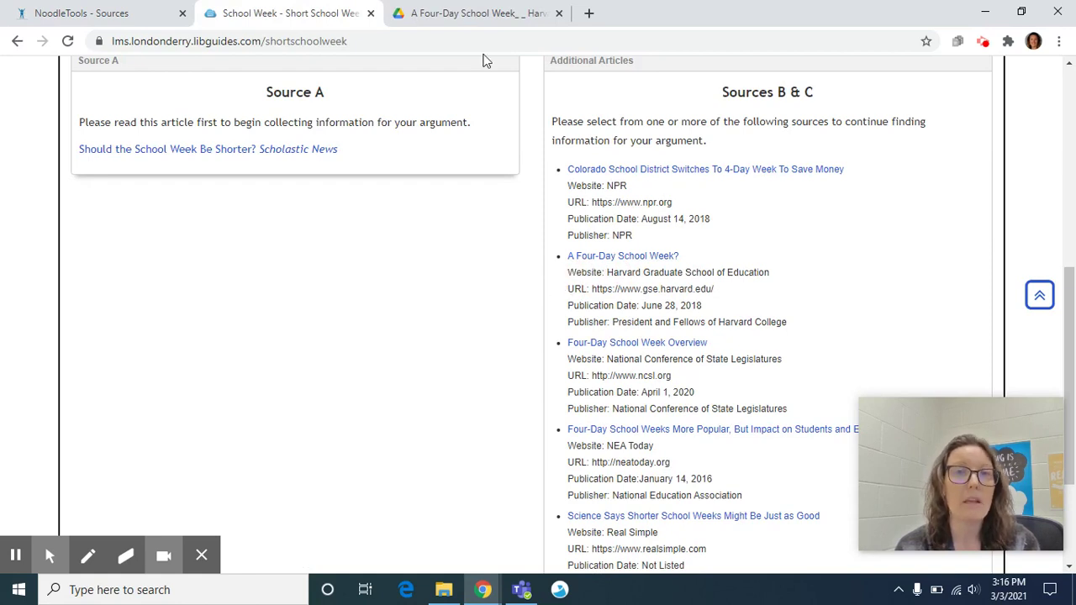
click(88, 10)
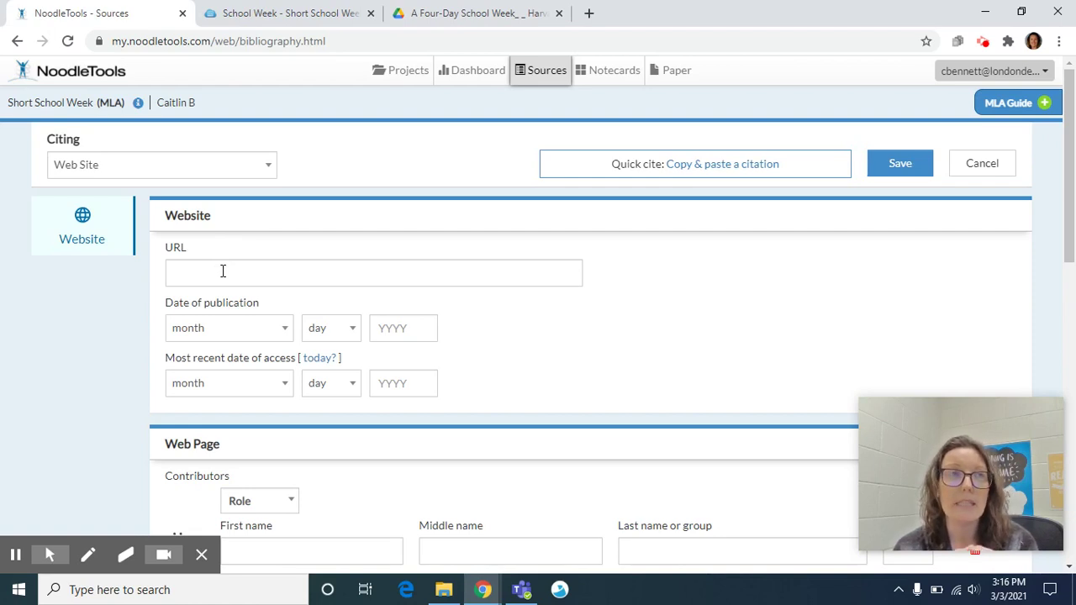
click(346, 41)
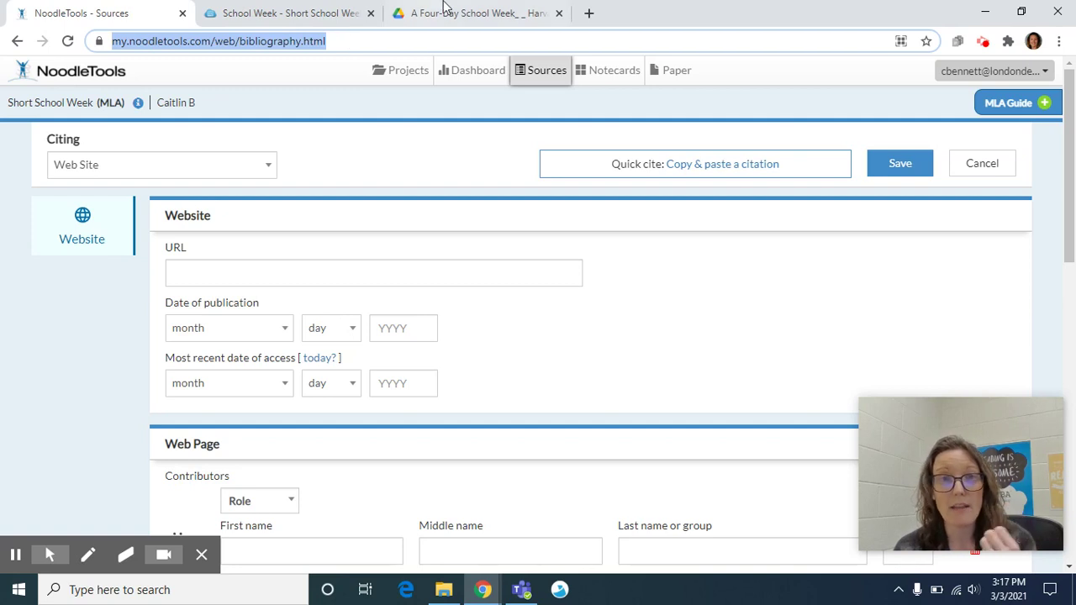
click(332, 8)
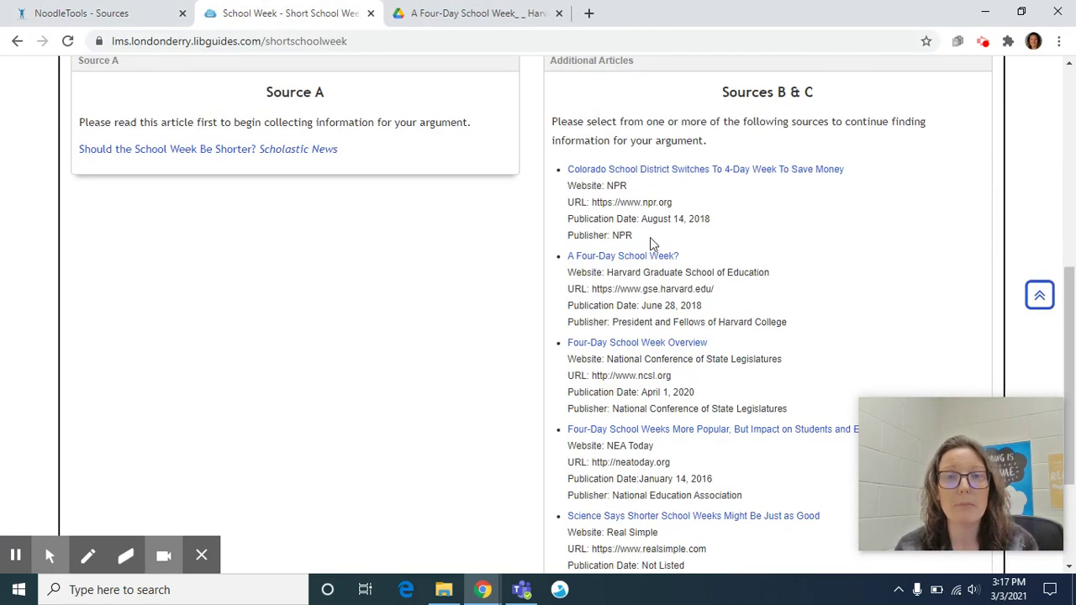
drag(714, 289, 594, 291)
key(ctrl+c)
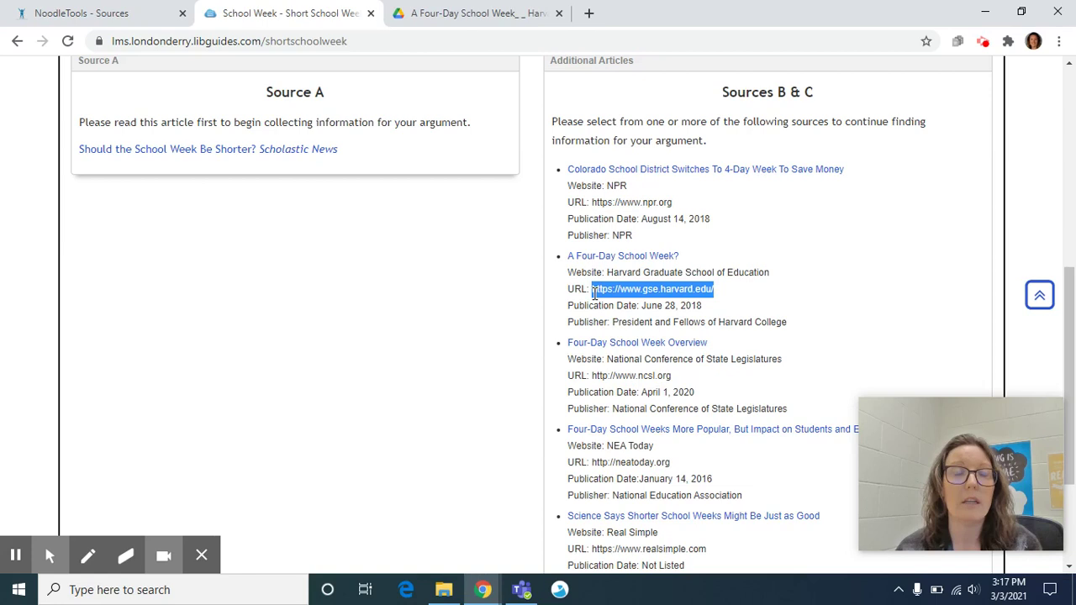
click(168, 12)
click(287, 270)
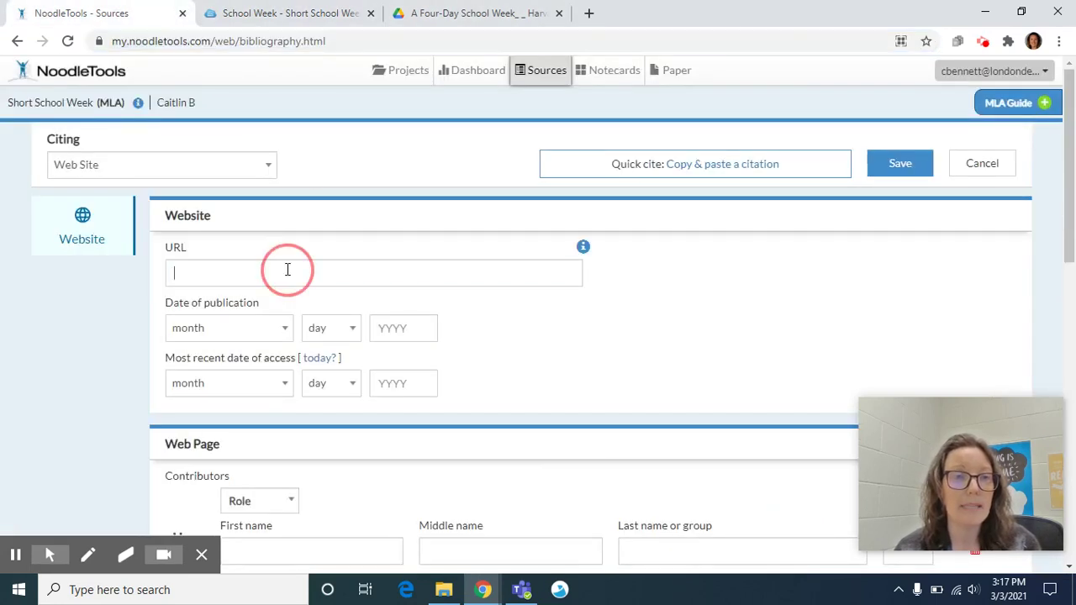
key(ctrl+v)
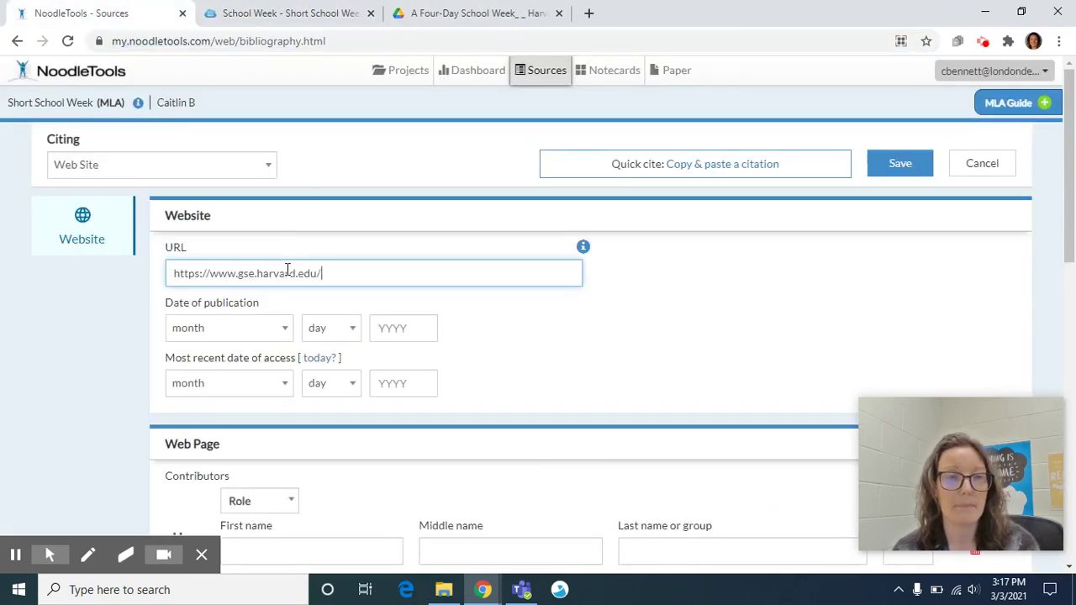
- Check the publication date listed for "A Four-Day School Week?" in the school week guide and return to the citation form
click(326, 19)
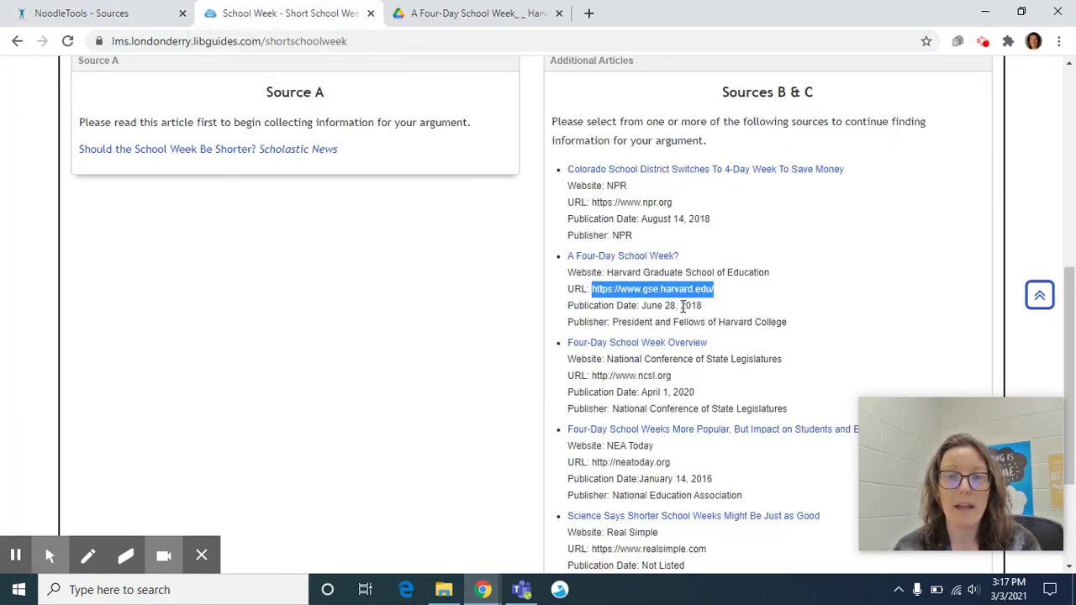
click(711, 306)
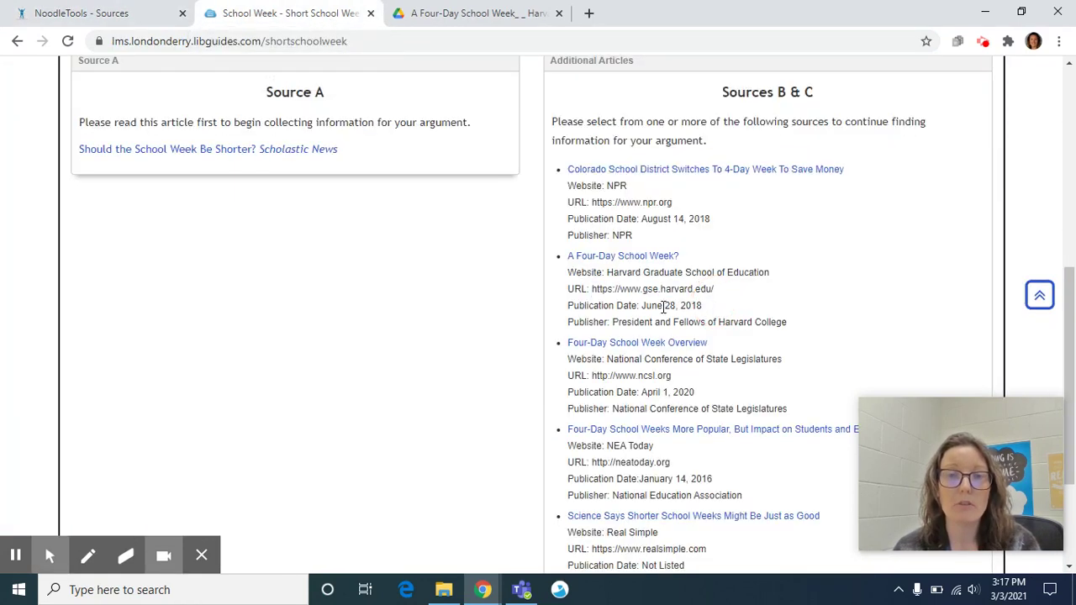
click(90, 9)
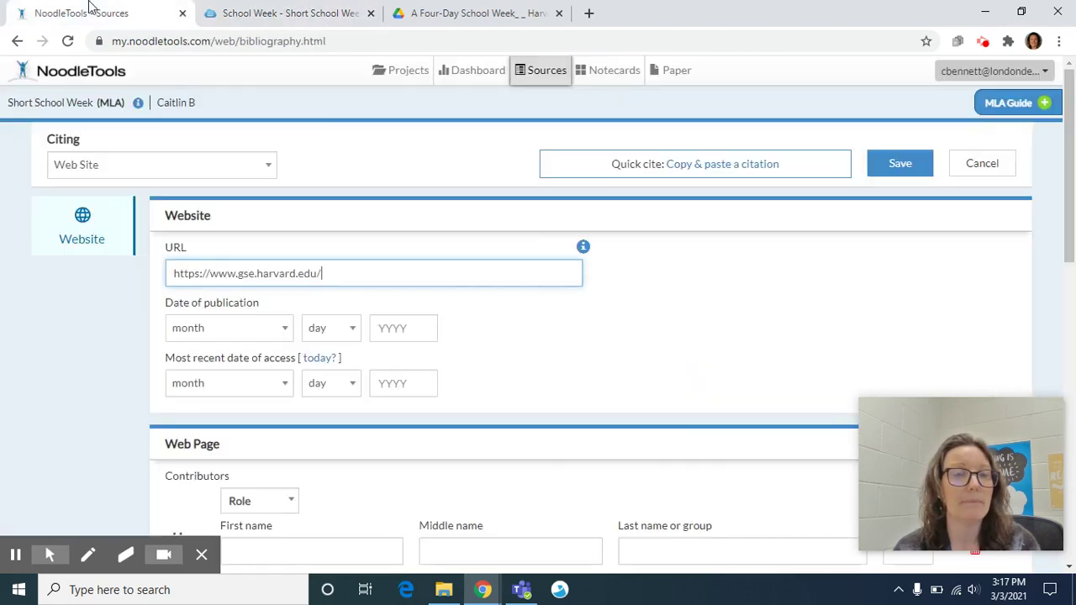
- Set the citation's date of publication to June 28, 2018 and its most recent date of access to today's date
click(283, 328)
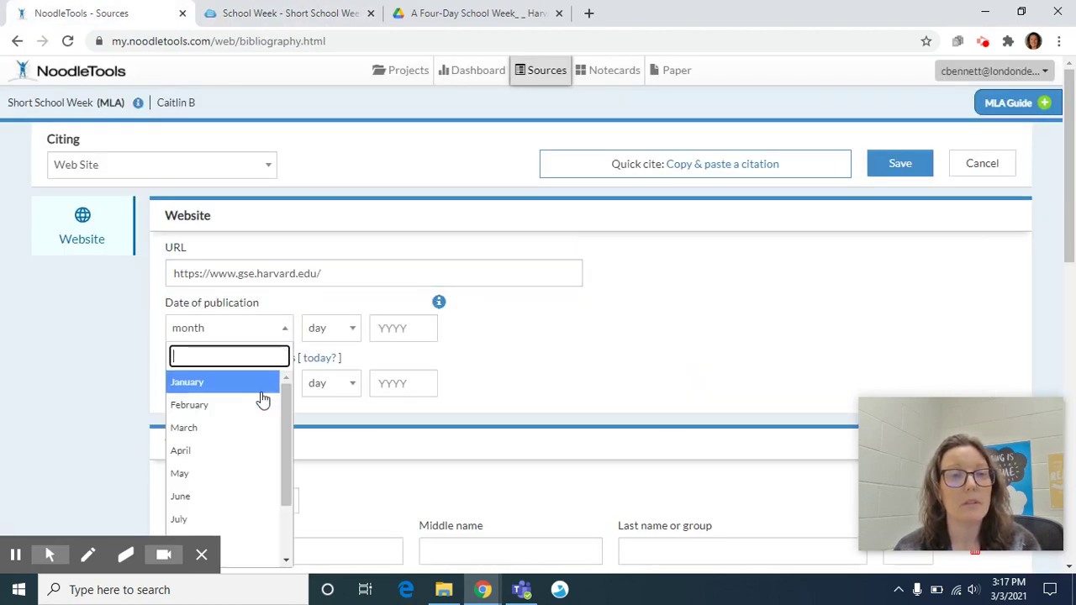
click(238, 497)
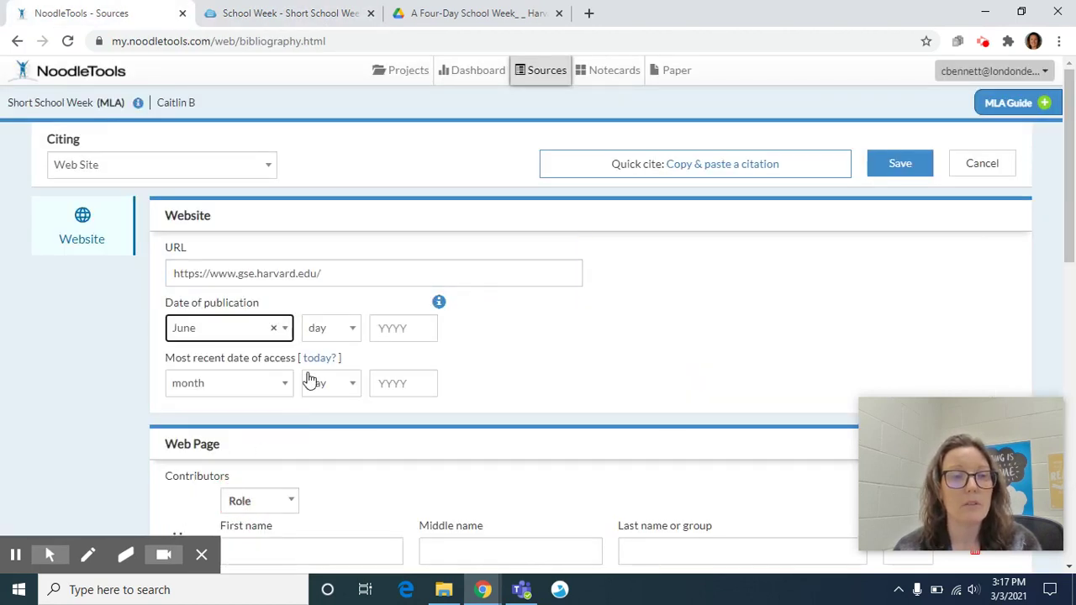
click(339, 333)
scroll(329, 485, down, 3)
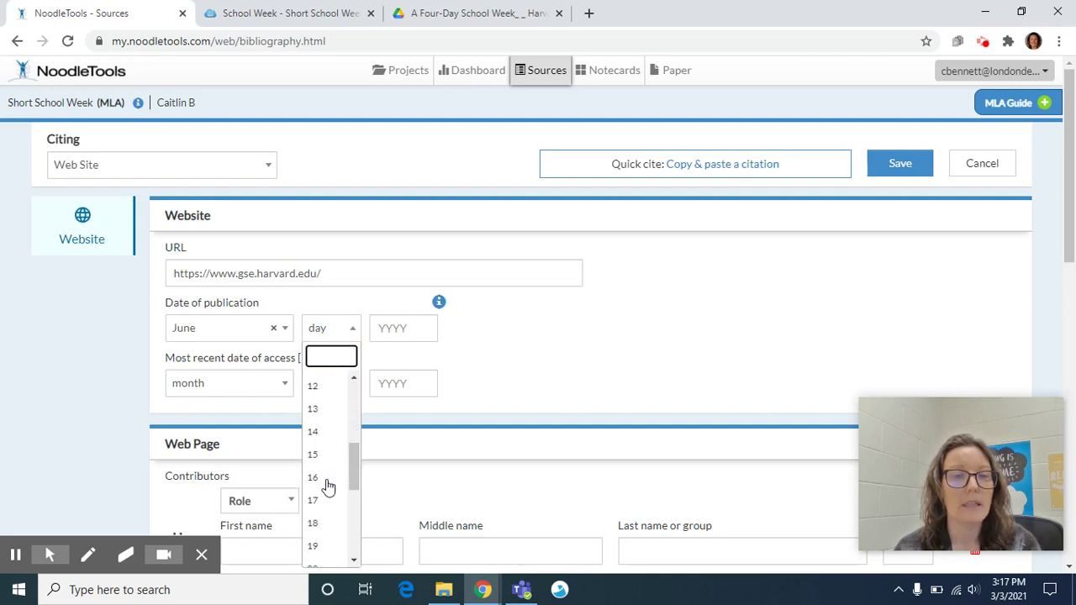
scroll(328, 487, down, 3)
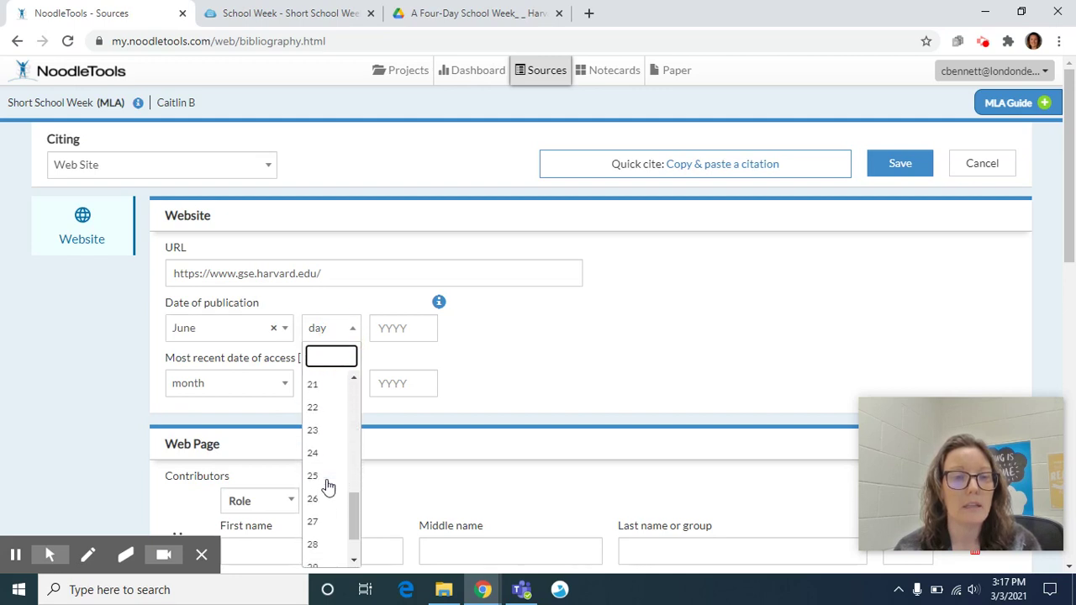
scroll(328, 487, down, 1)
click(327, 490)
click(406, 330)
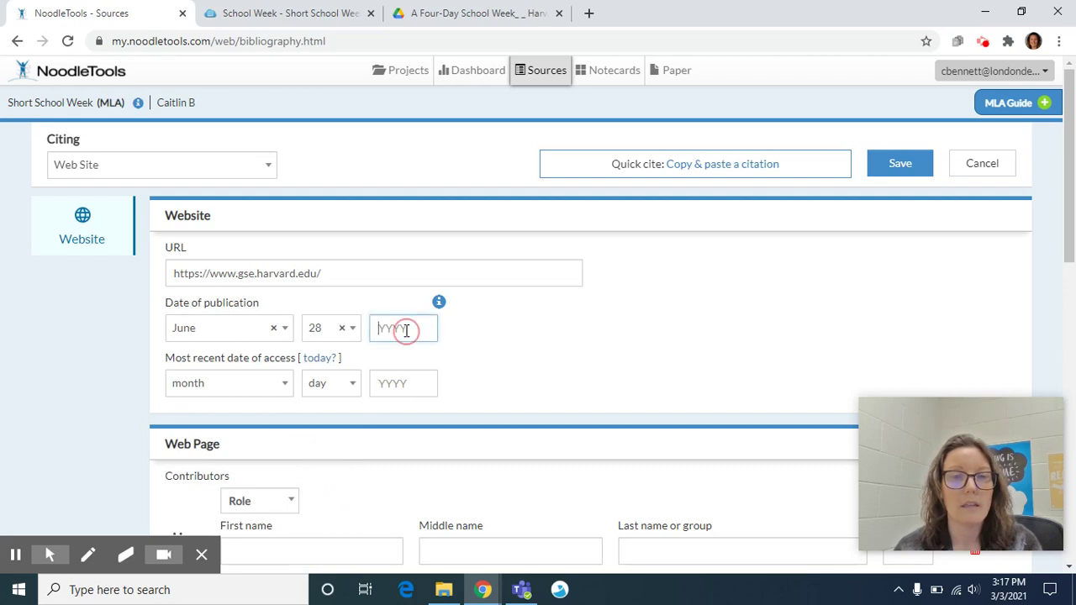
text(2018)
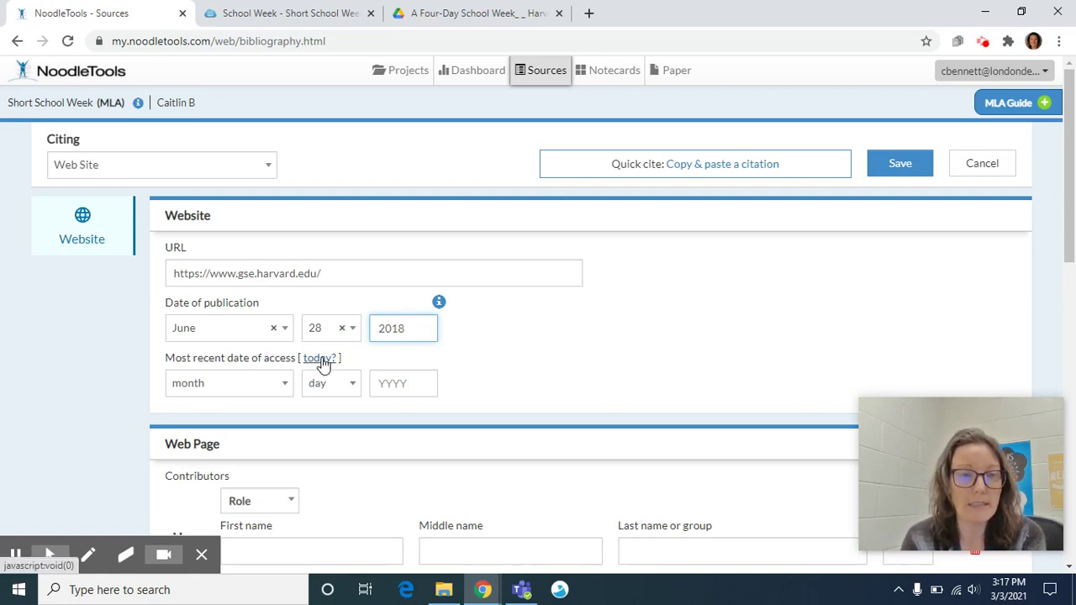
click(323, 363)
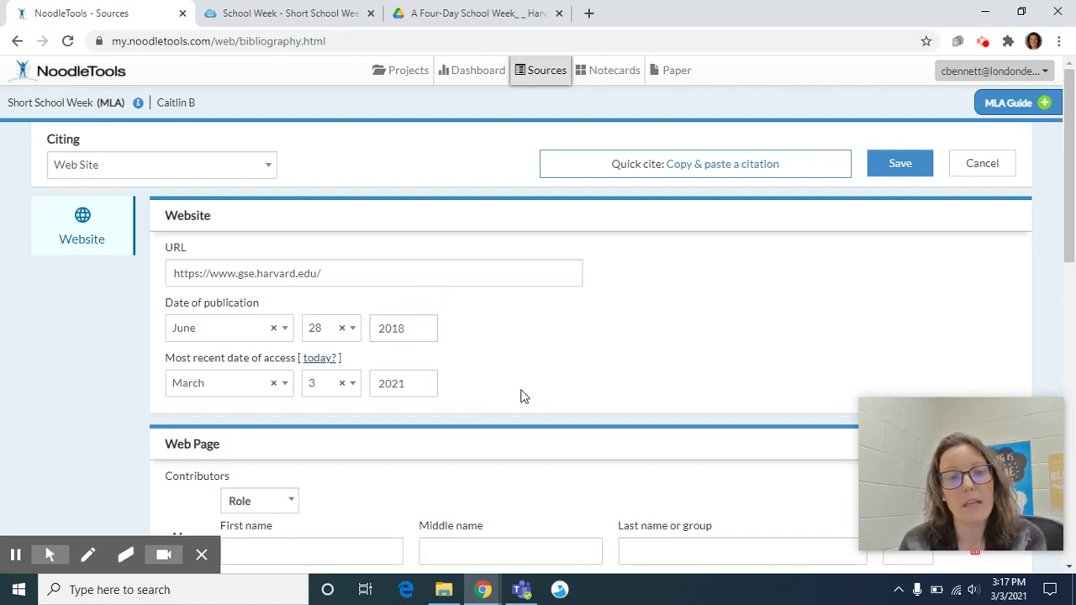
- Check the byline in the "A Four-Day School Week?" PDF for the contributor details and return to the citation form
scroll(521, 397, down, 2)
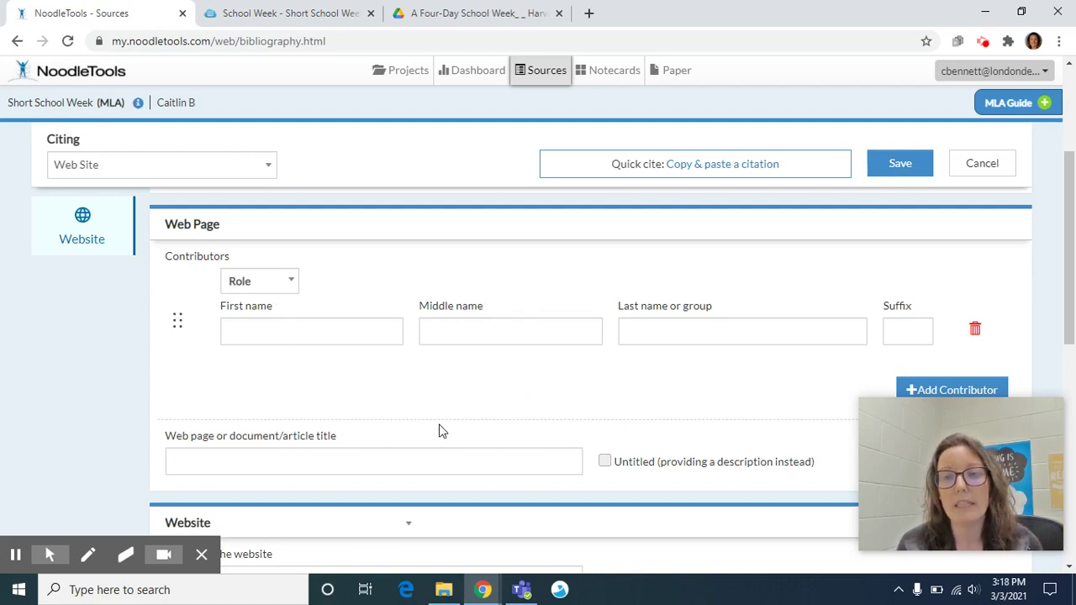
click(291, 286)
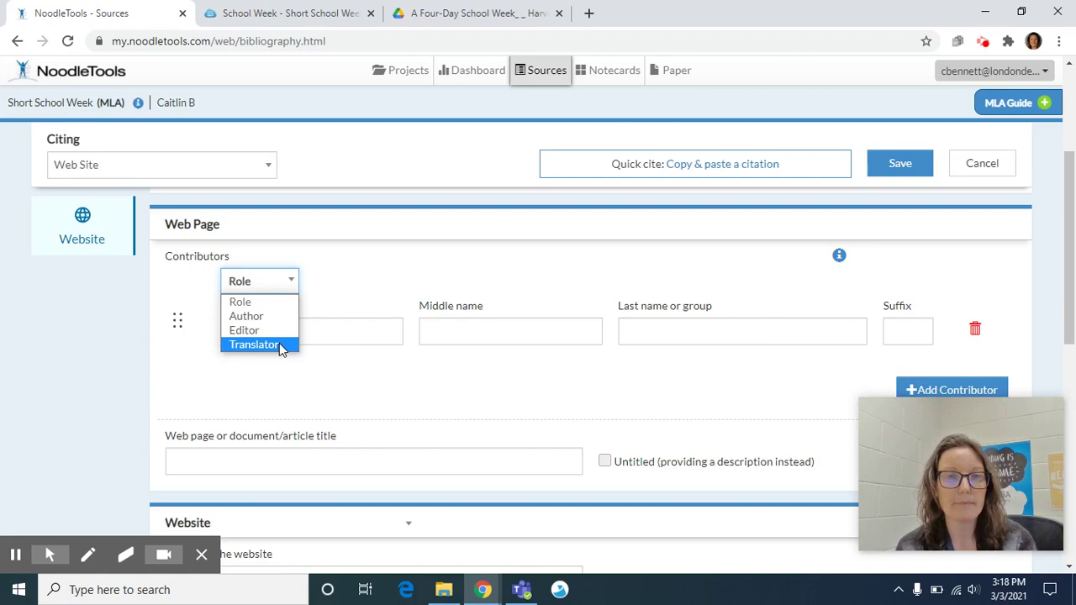
click(470, 12)
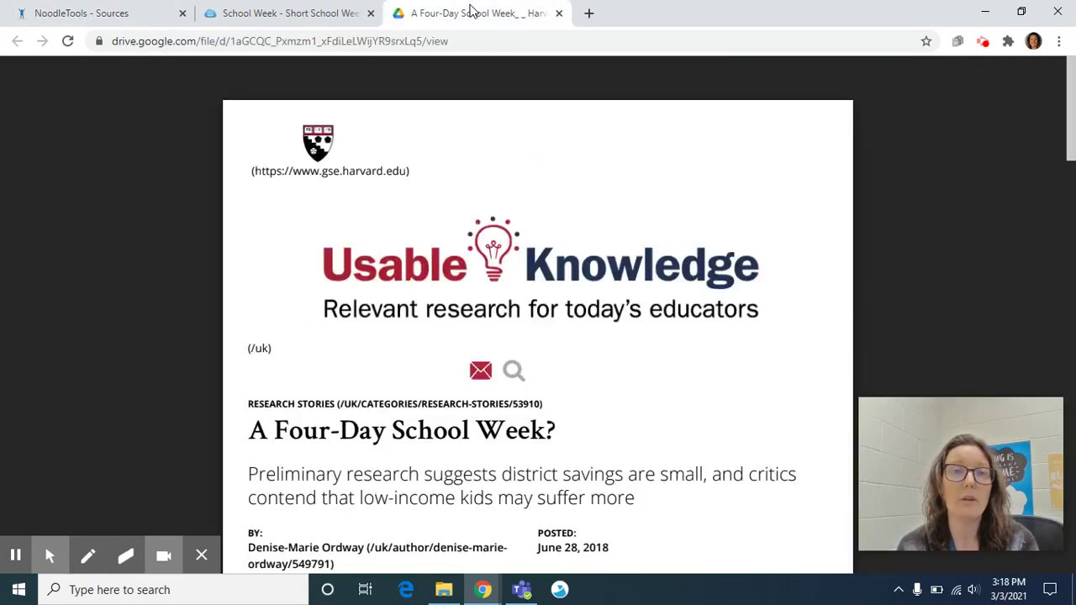
scroll(594, 452, down, 1)
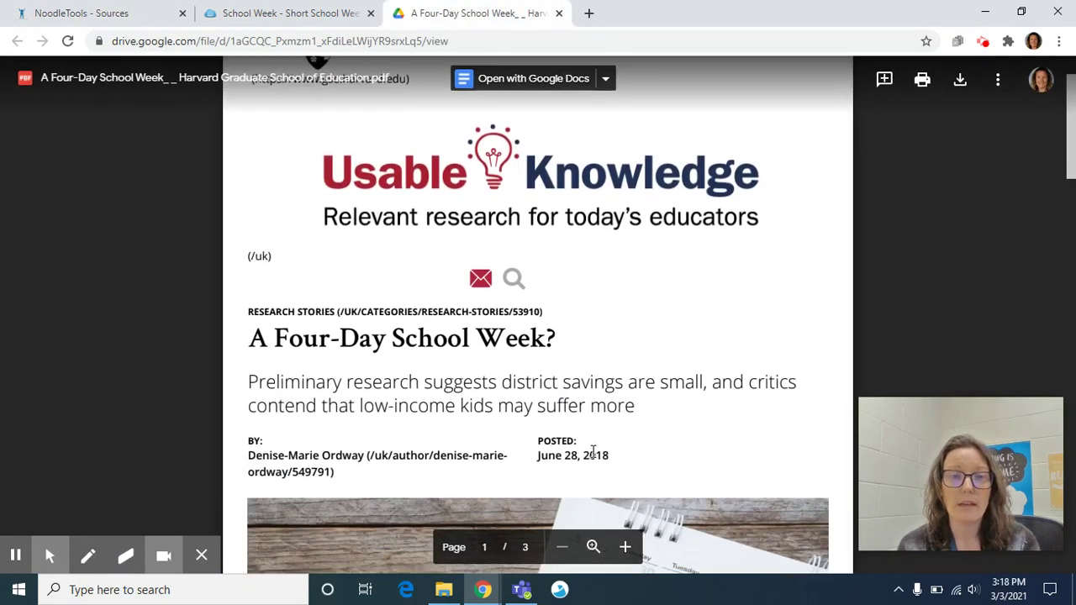
scroll(593, 452, down, 1)
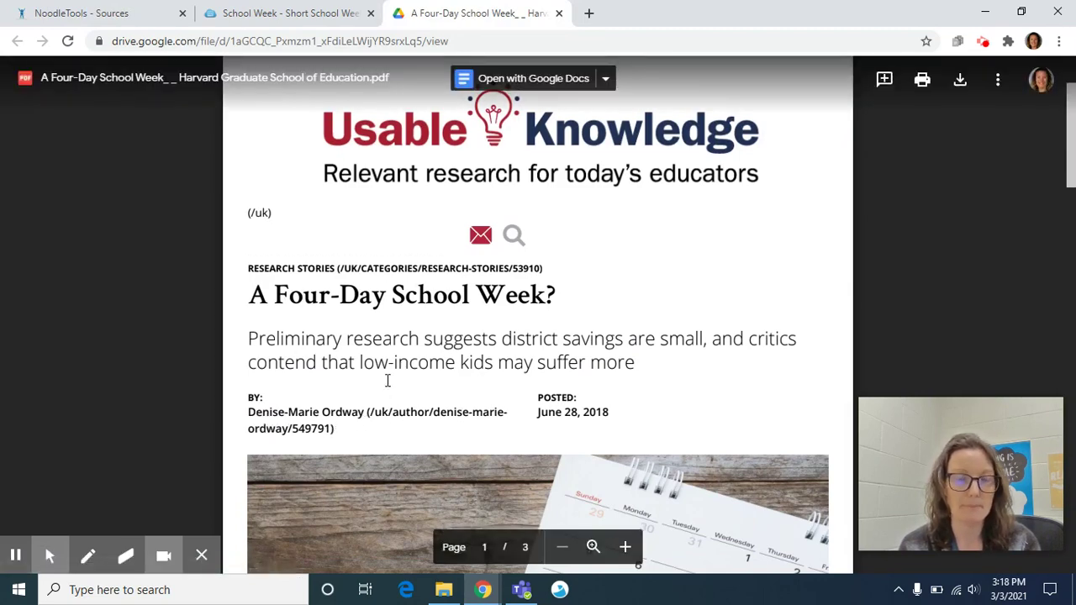
scroll(386, 380, down, 1)
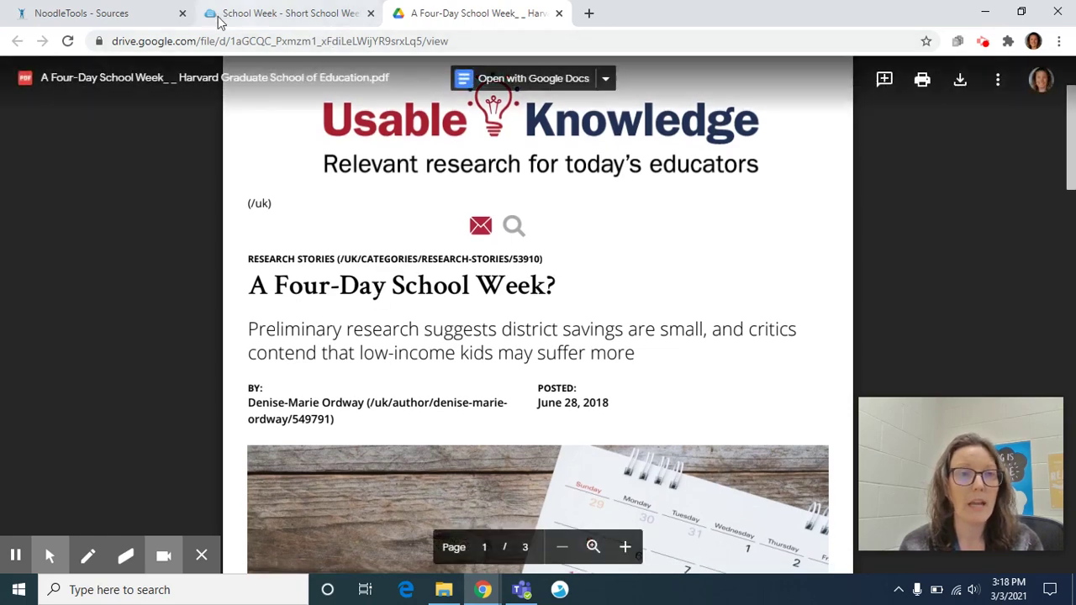
click(152, 19)
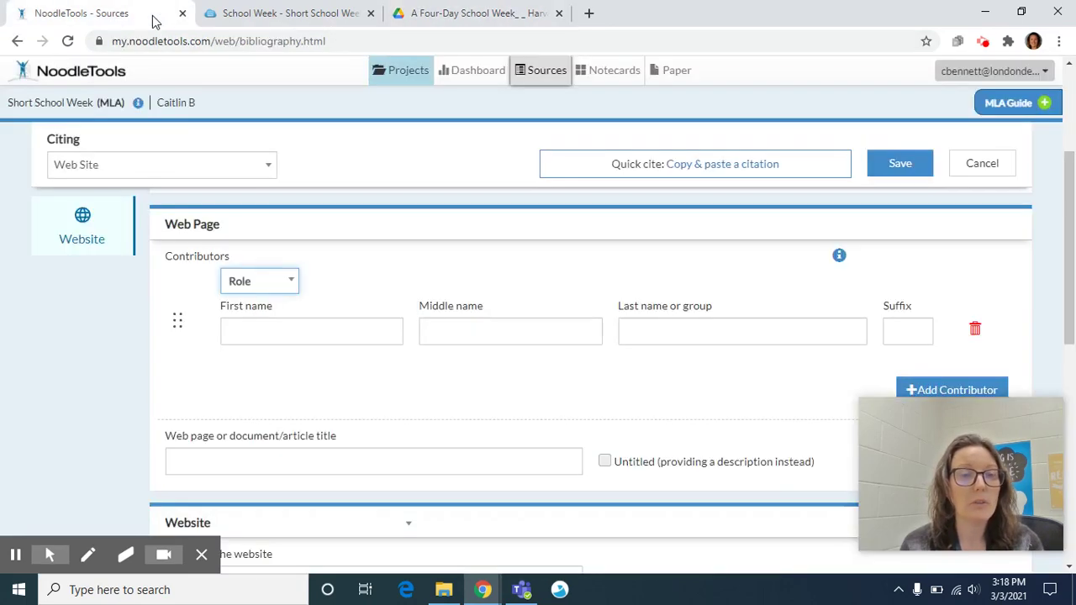
- Enter the article author's first and last name as the web page contributor and set the role to Author
click(314, 330)
text(Denise-Ma)
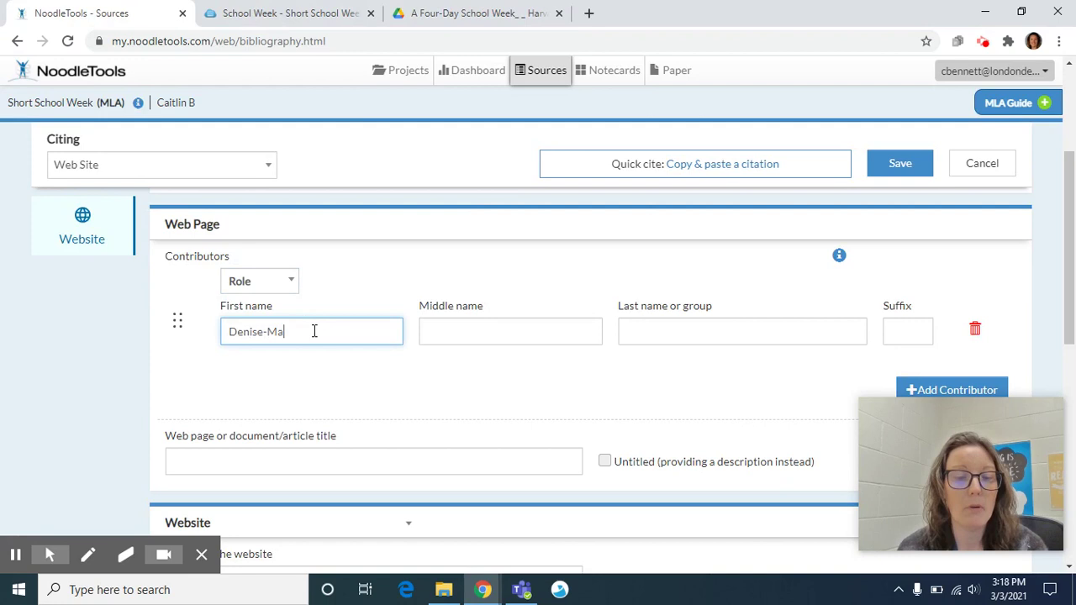
text(rie)
key(Tab)
key(Tab)
text(Or)
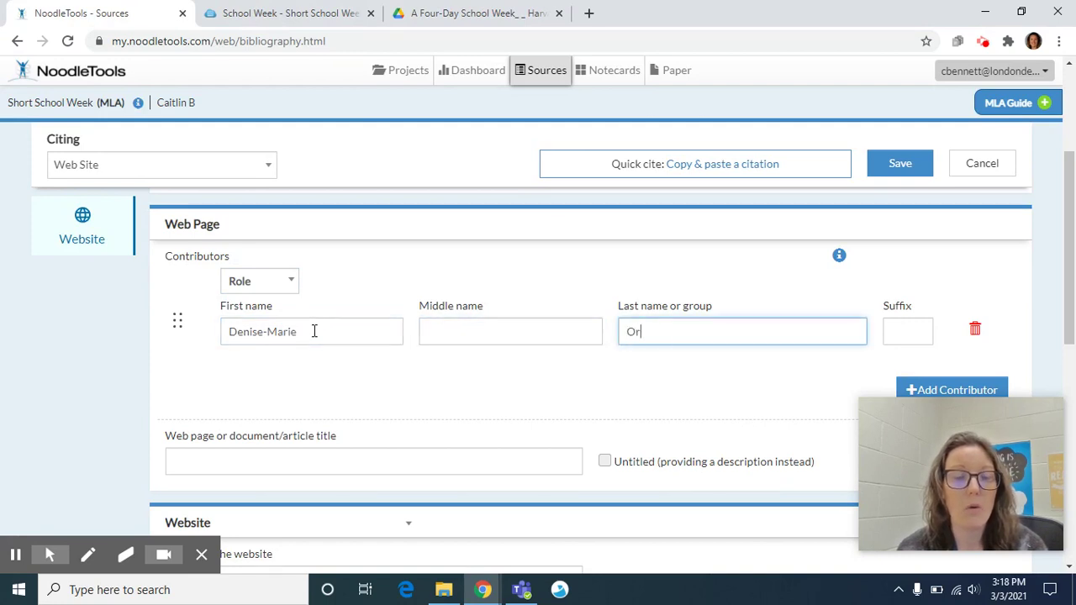
text(dway)
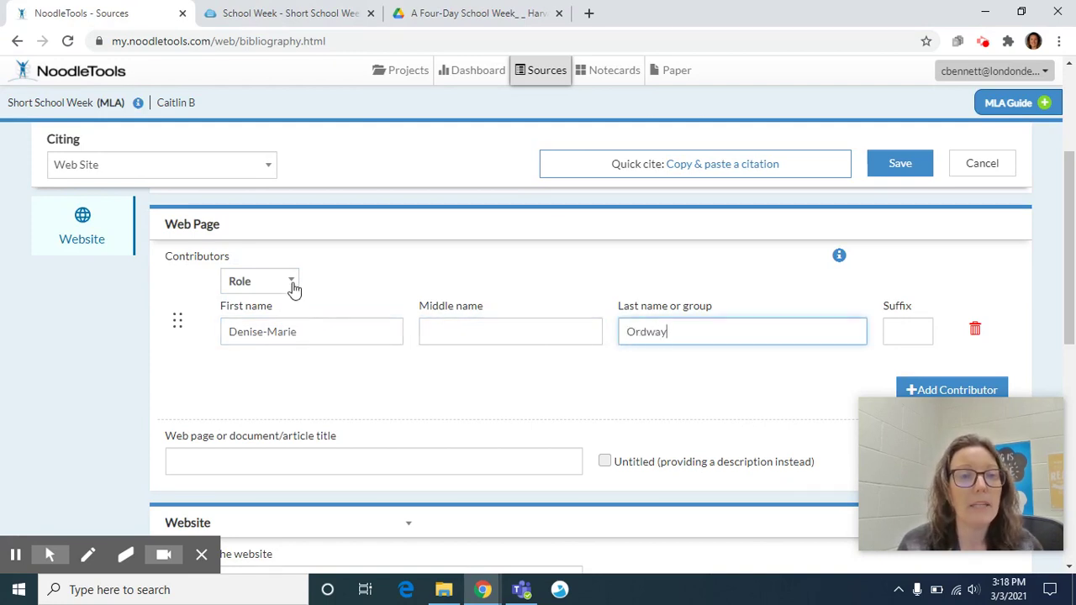
click(291, 282)
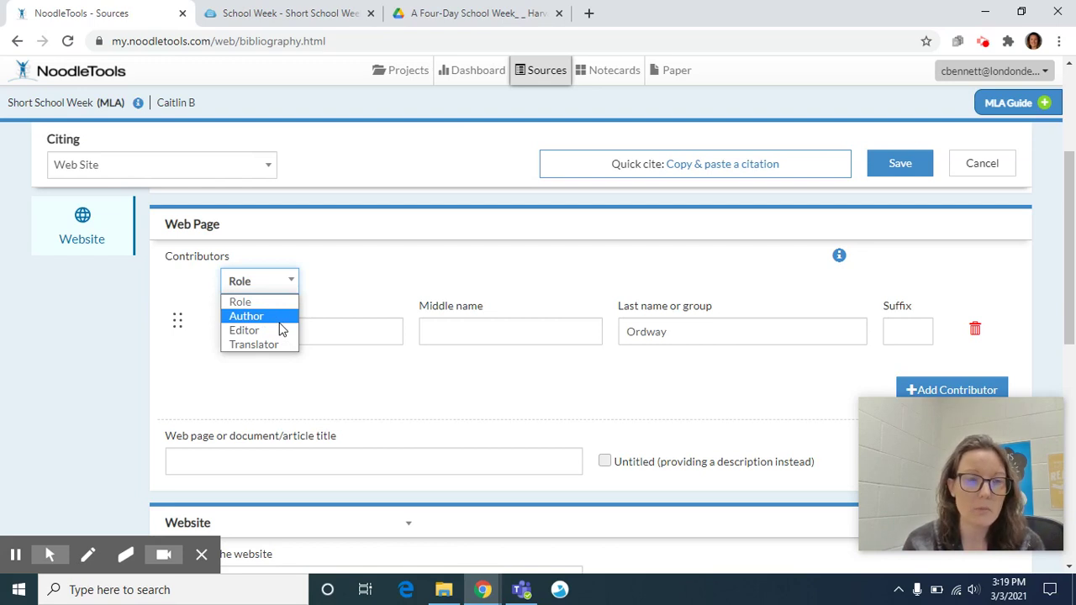
click(280, 322)
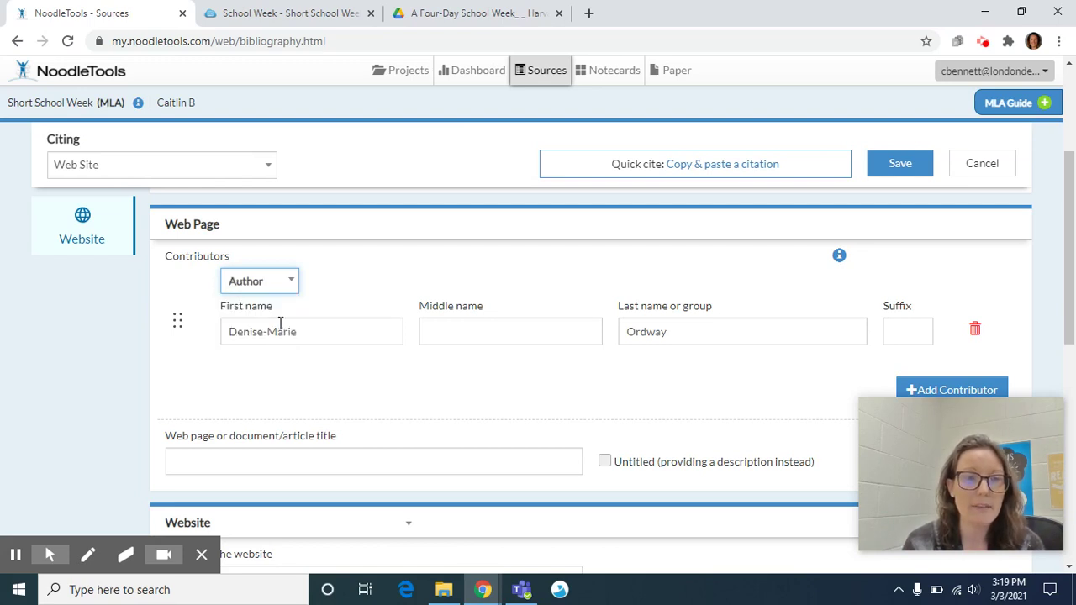
- Select the citation's article title field, check the article's title in the guide and the PDF, and return to the form
click(293, 466)
scroll(293, 463, down, 1)
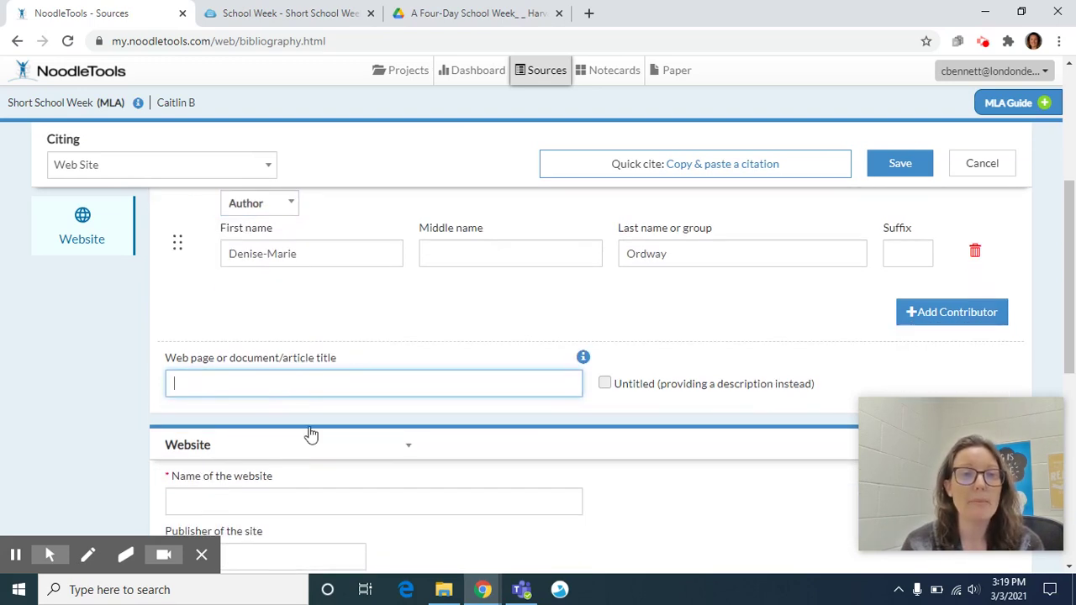
click(290, 12)
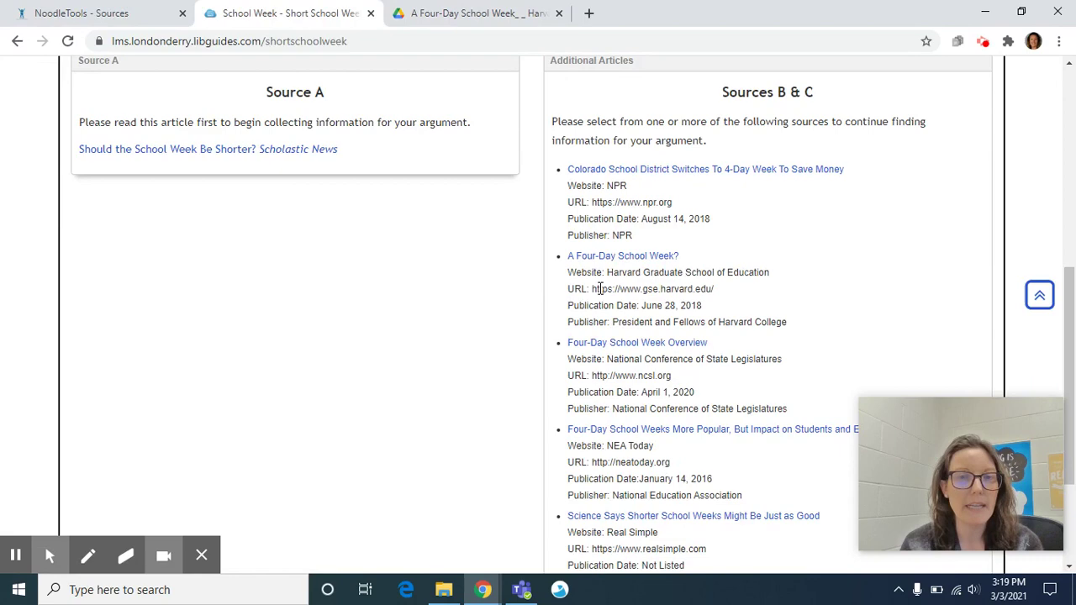
click(505, 15)
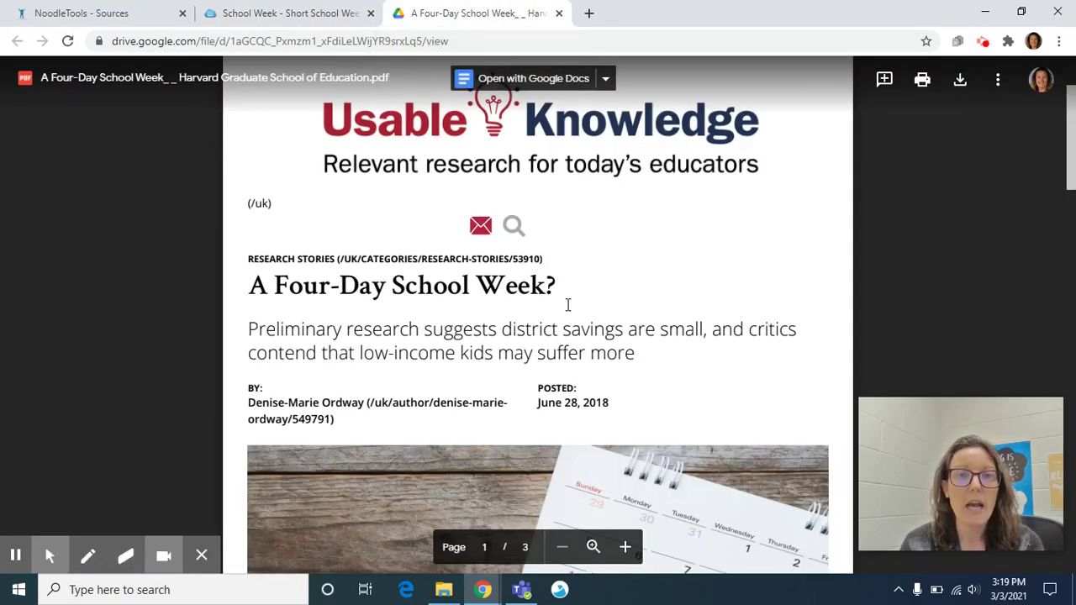
scroll(567, 304, down, 1)
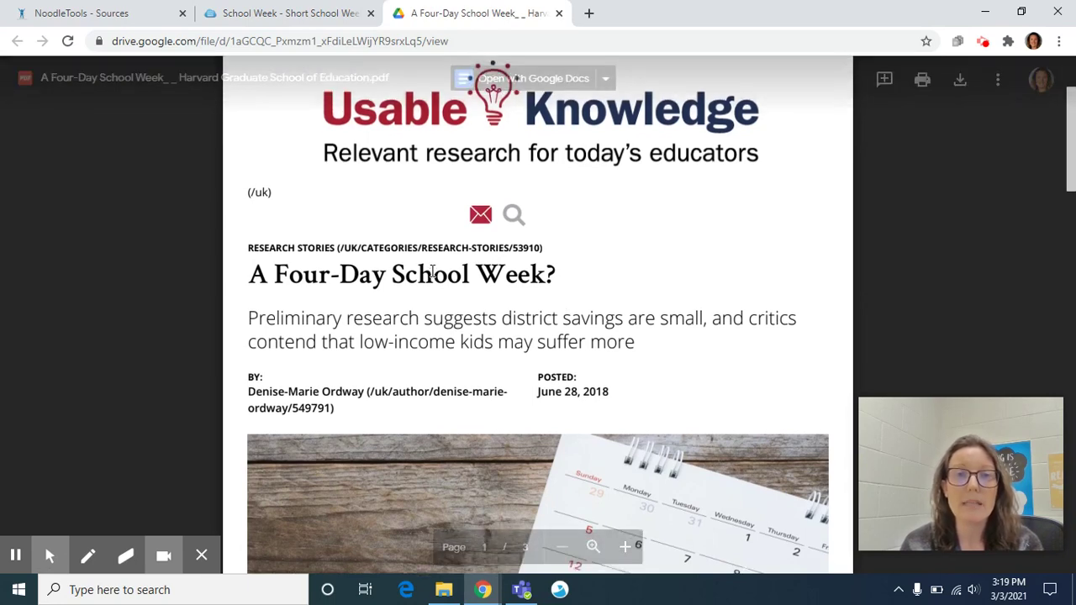
scroll(429, 271, up, 1)
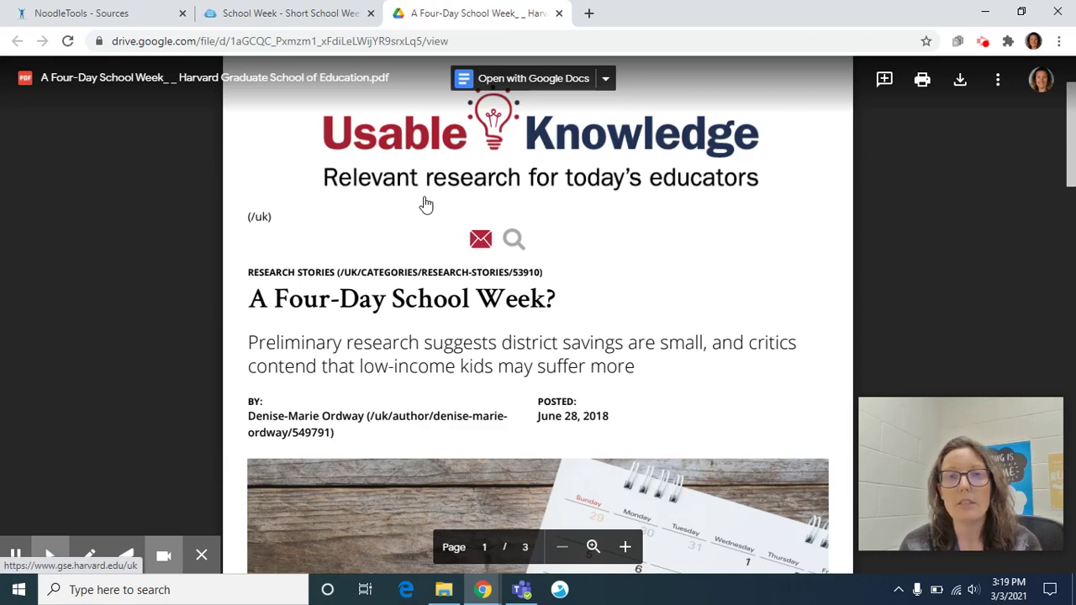
scroll(426, 204, up, 1)
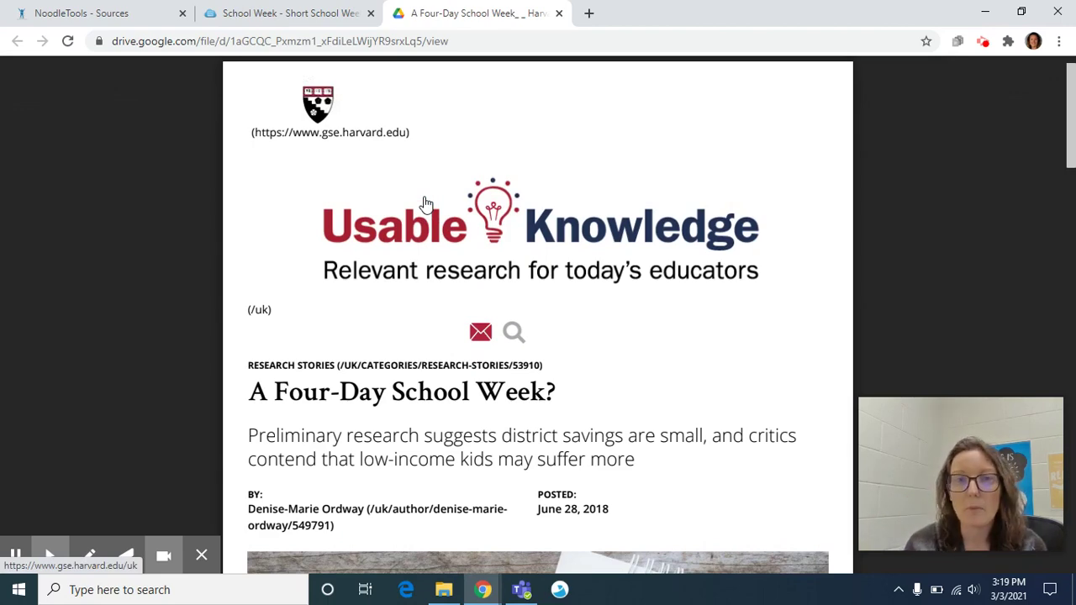
scroll(426, 204, down, 2)
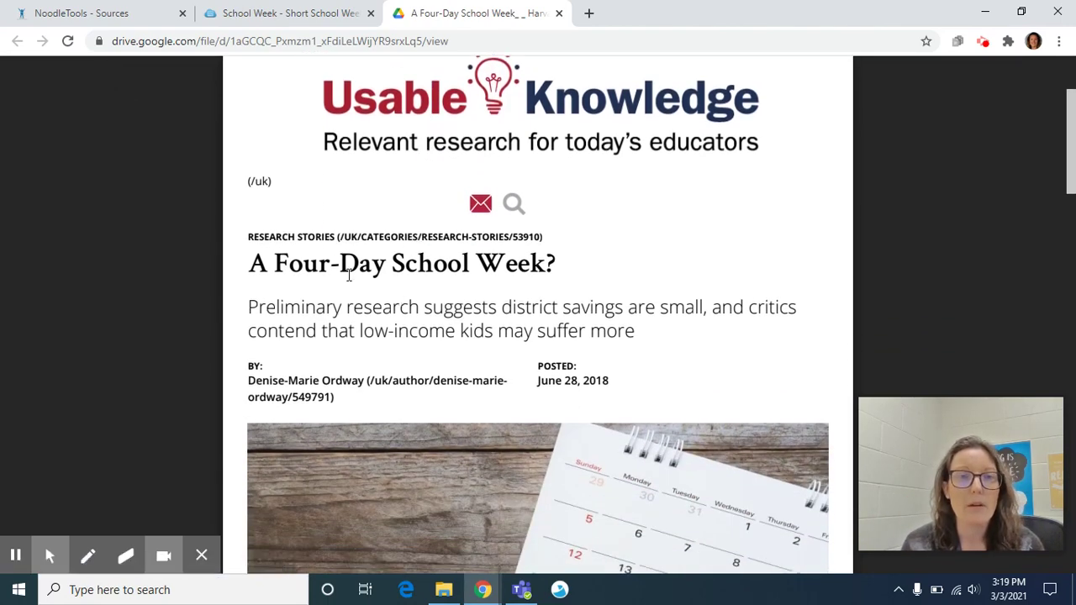
click(126, 9)
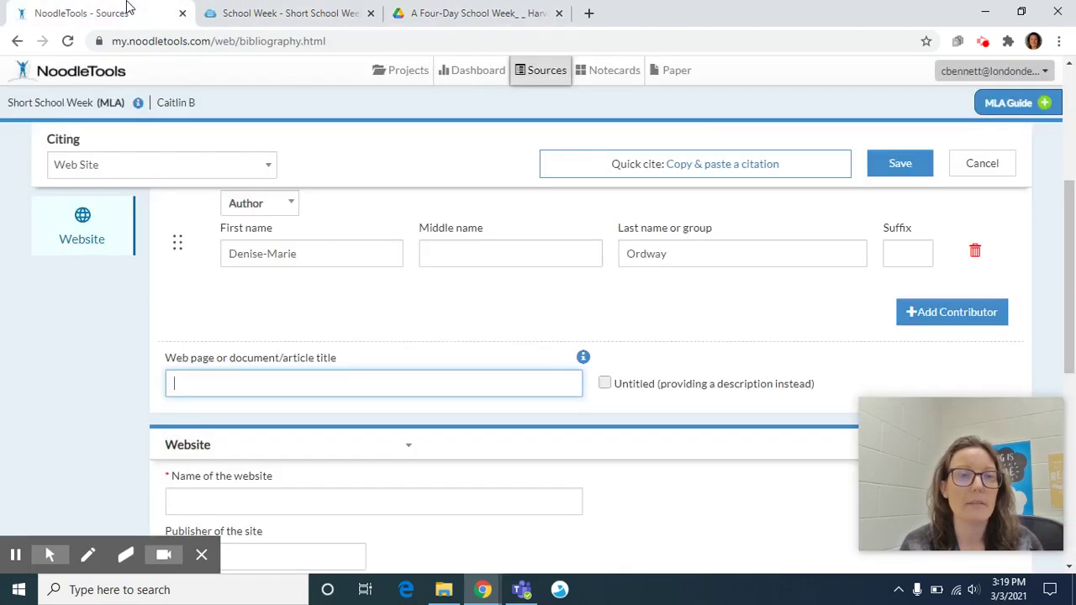
- Enter "A Four-Day School Week?" as the web page or article title
text(A Four)
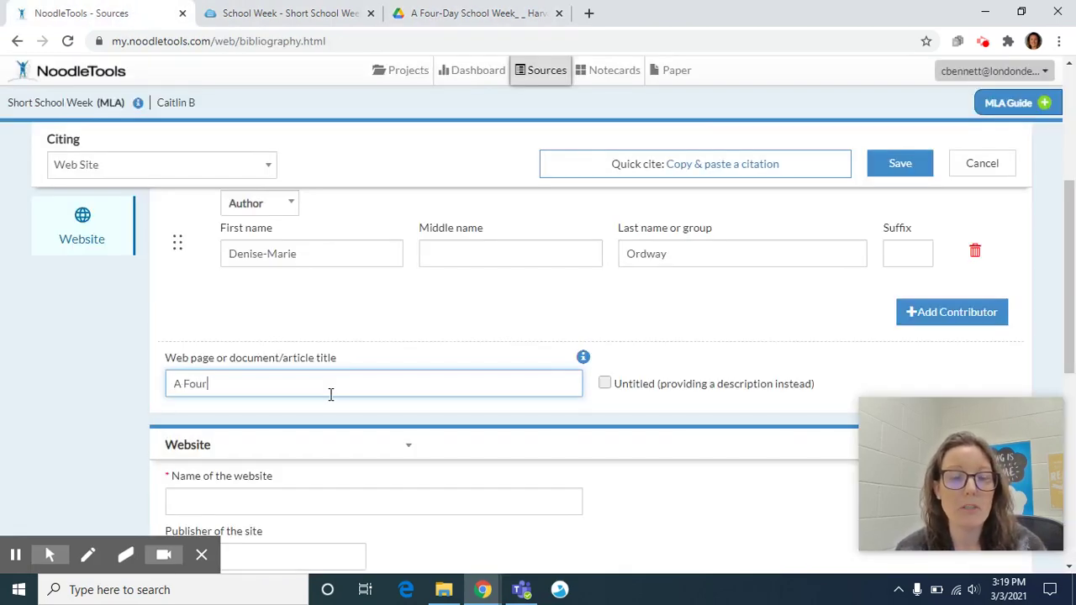
text(-Day)
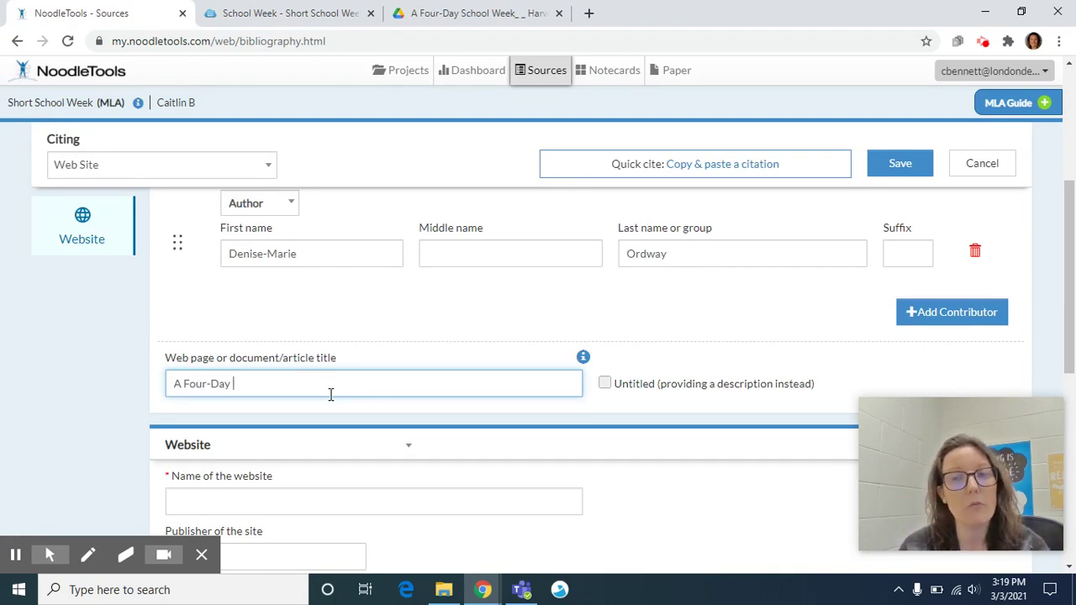
text(S)
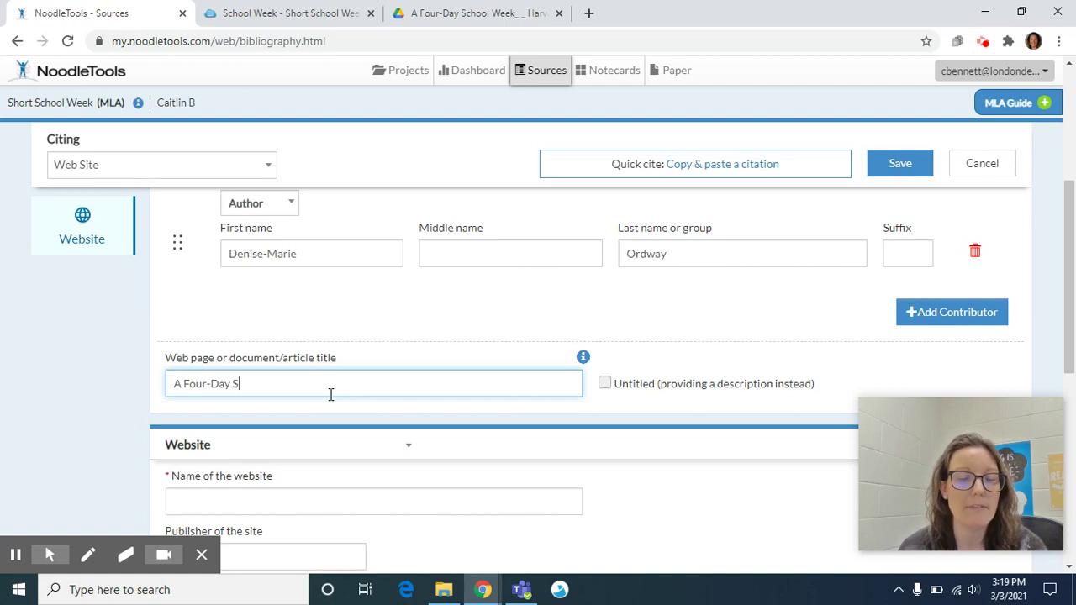
text(chool Week?)
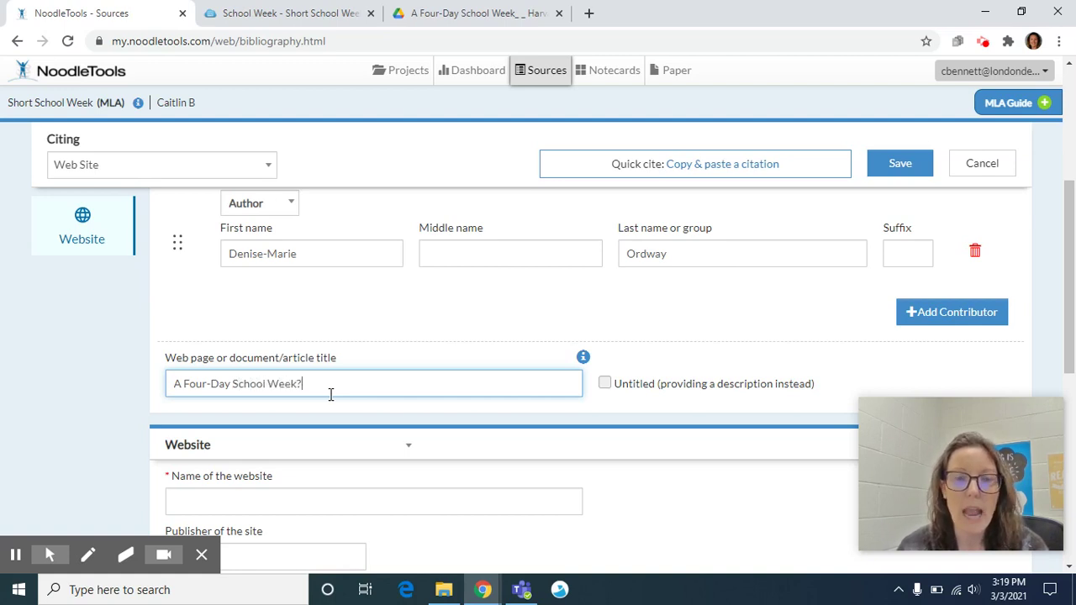
- Check the article title's capitalization in the PDF, then try a lowercase "s" for "School" in the citation's title and restore the capital
click(506, 10)
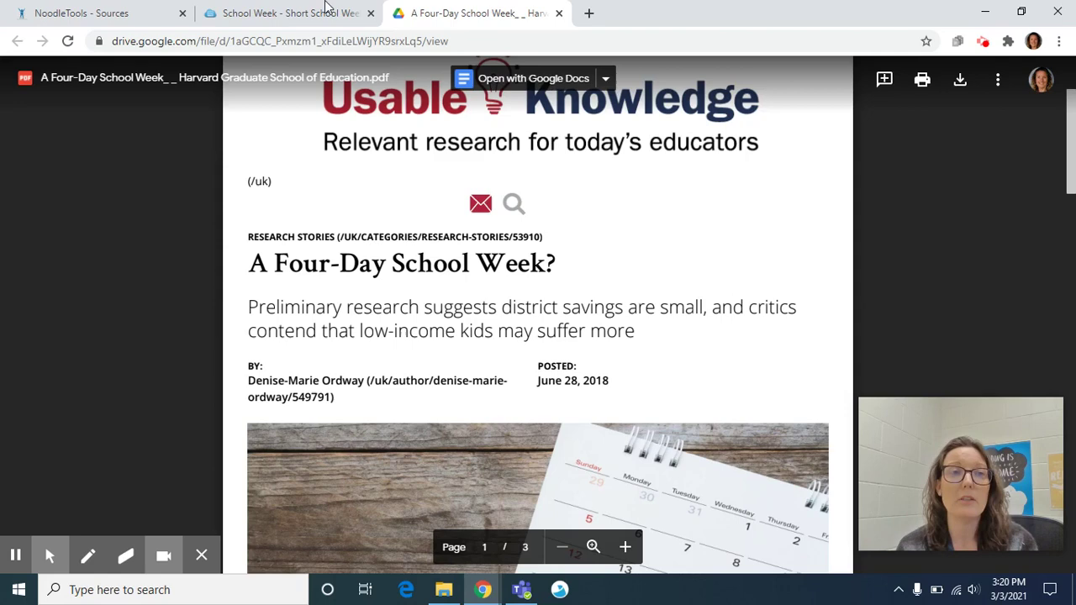
click(94, 12)
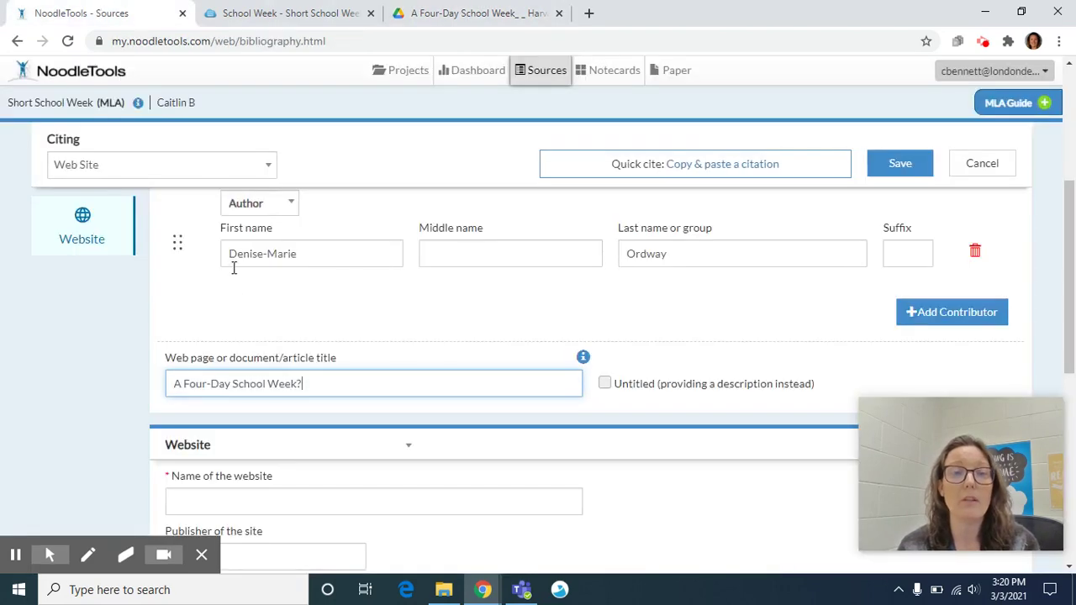
click(238, 384)
key(BackSpace)
text(s)
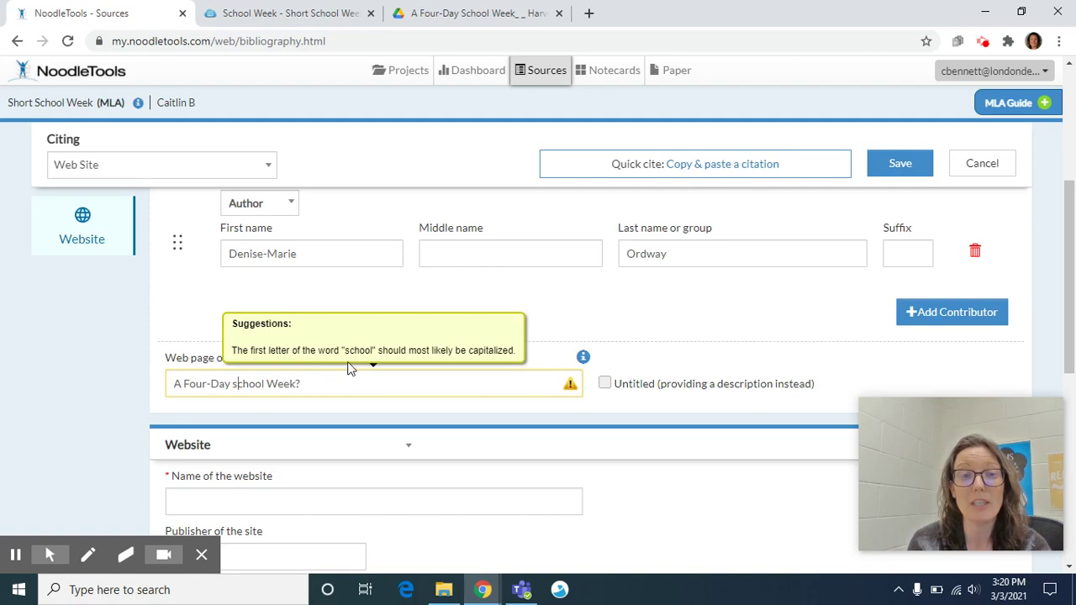
key(BackSpace)
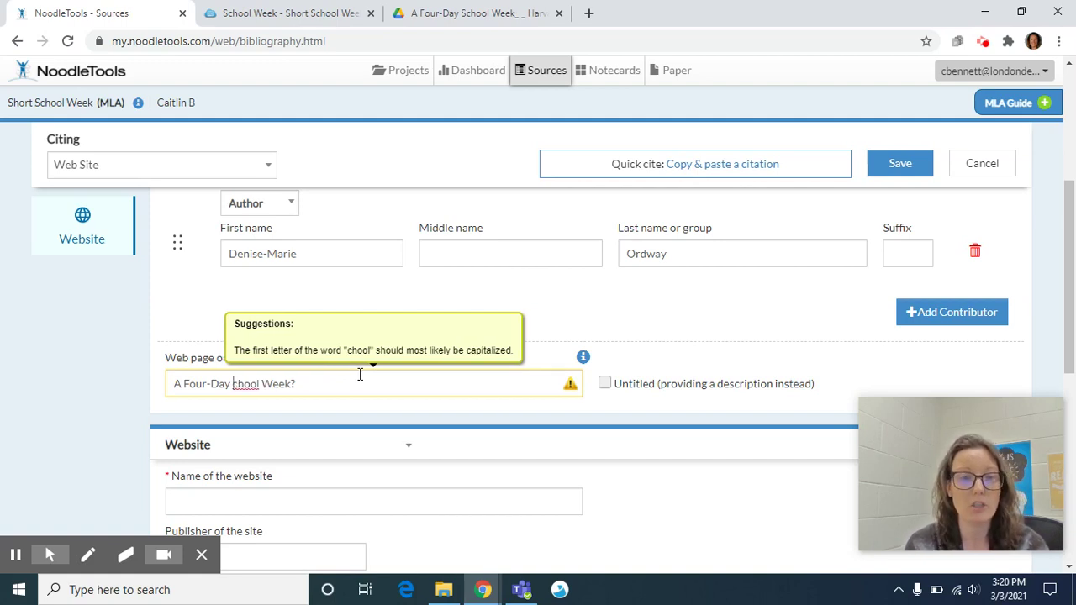
text(S)
- Examine the first page of the "A Four-Day School Week?" PDF for the website name and publisher the citation's Website section requires
scroll(375, 443, down, 2)
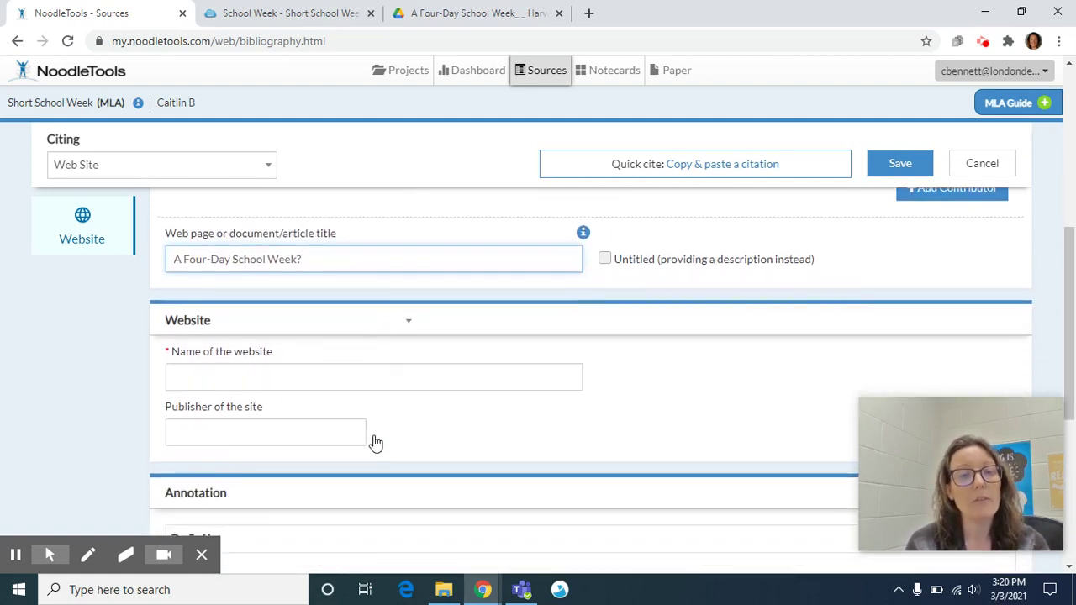
scroll(374, 443, down, 1)
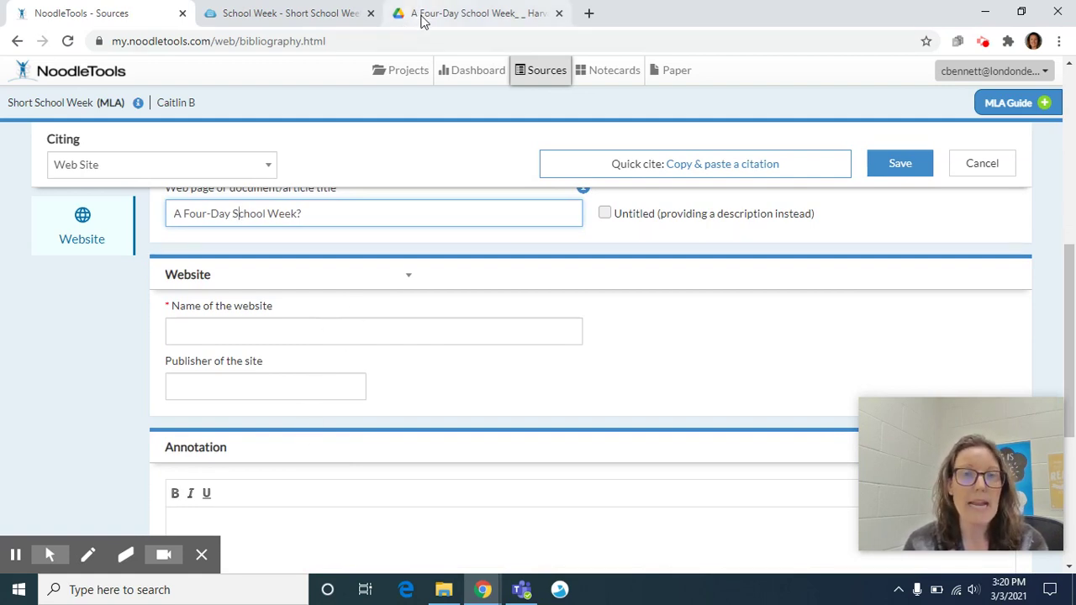
click(422, 21)
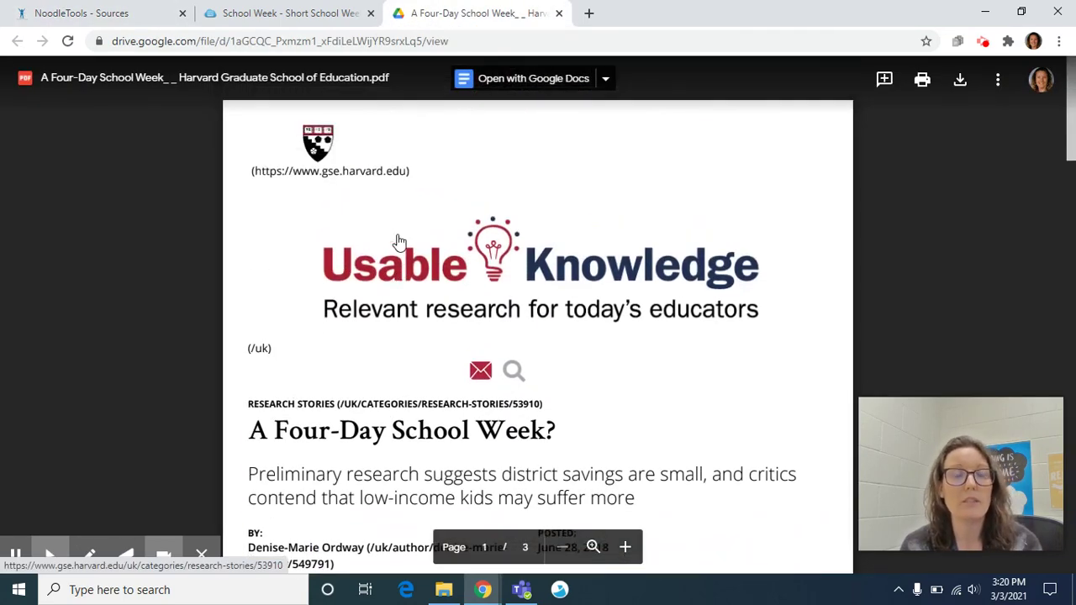
scroll(399, 242, down, 3)
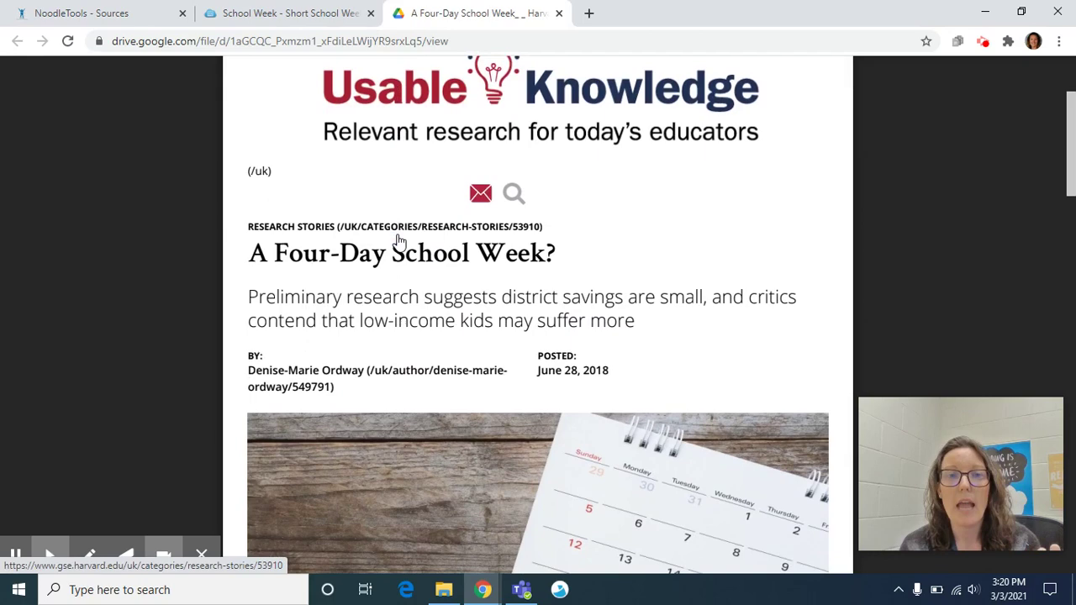
scroll(398, 241, down, 2)
scroll(398, 237, up, 1)
scroll(399, 237, up, 2)
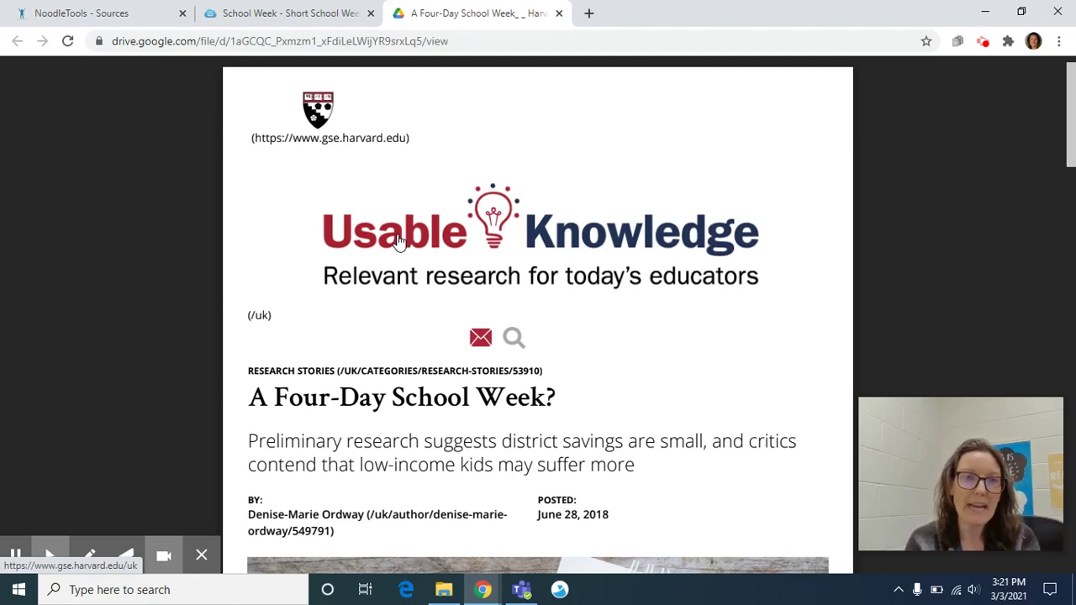
- Copy "Harvard Graduate School of Education" from the article's entry in the library guide into the citation as the name of the website
click(319, 12)
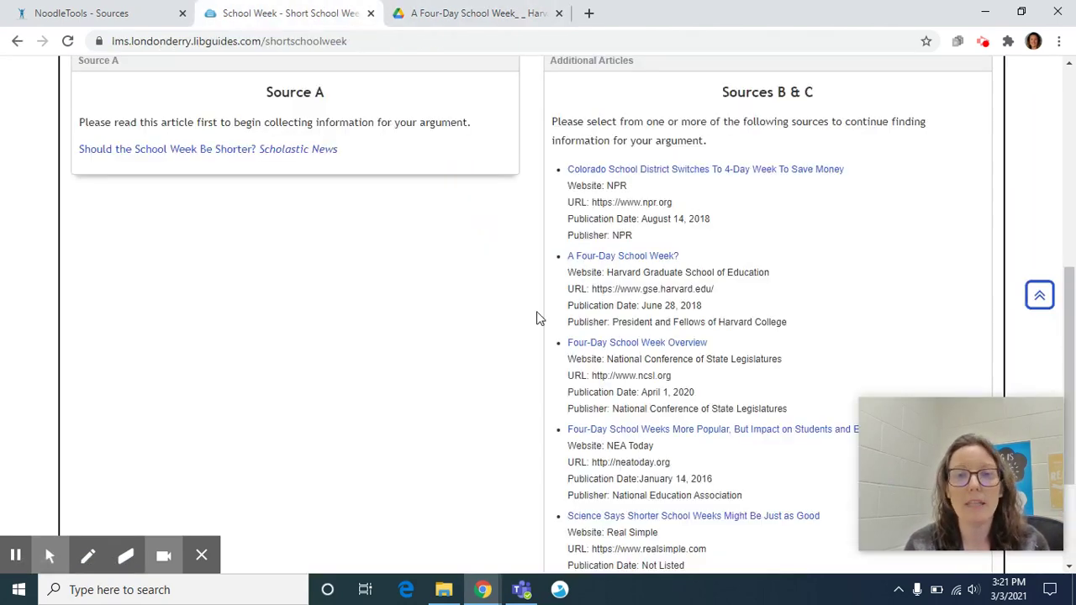
drag(769, 274, 611, 286)
key(ctrl+c)
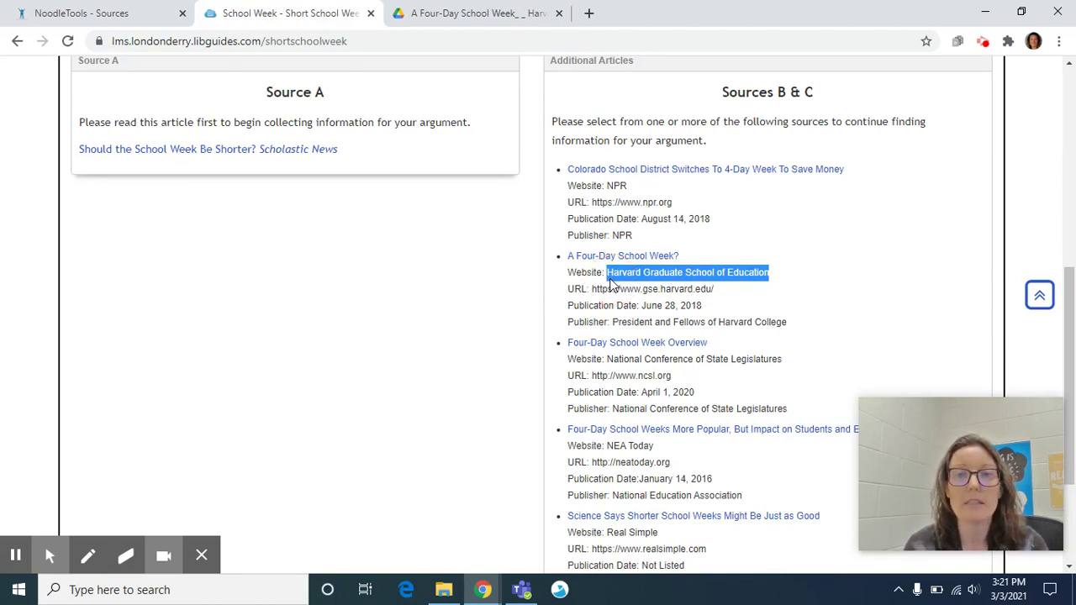
click(107, 12)
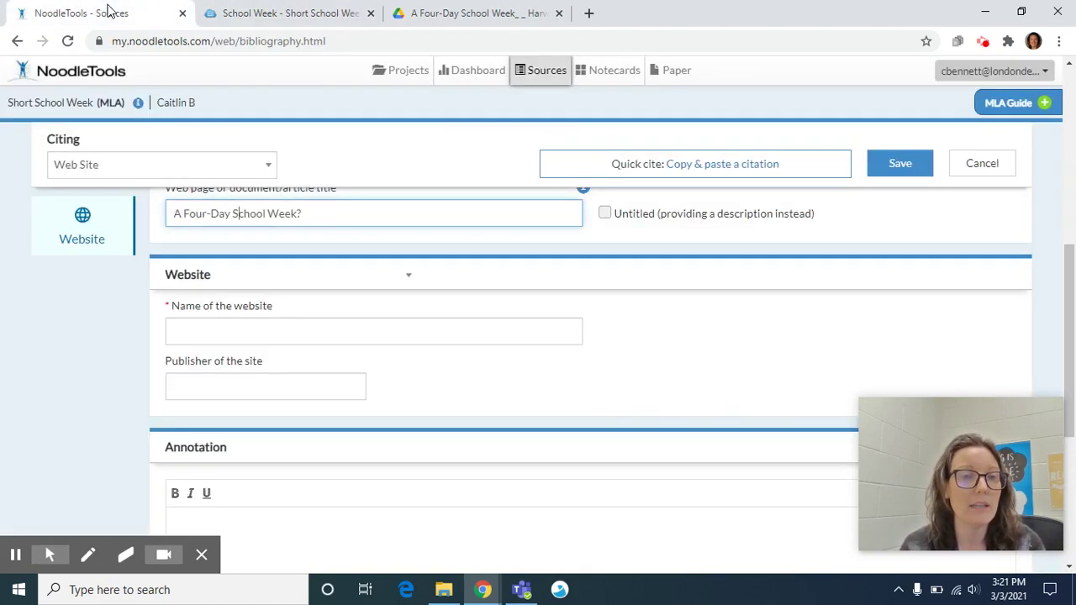
click(271, 323)
key(ctrl+v)
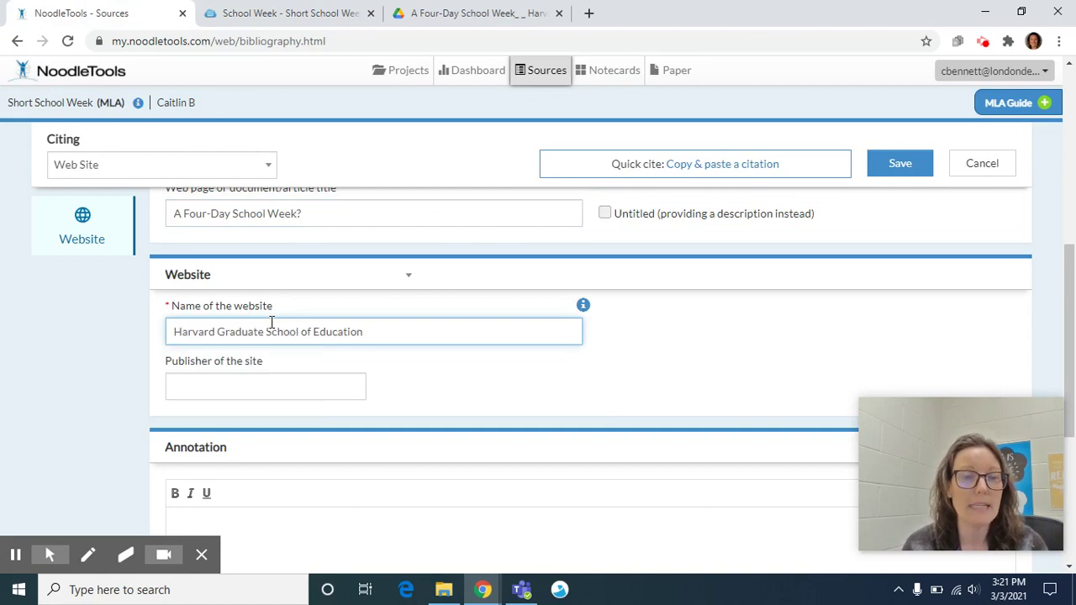
- Copy "President and Fellows of Harvard College" from the article's library guide entry into the citation as the publisher of the site
click(336, 8)
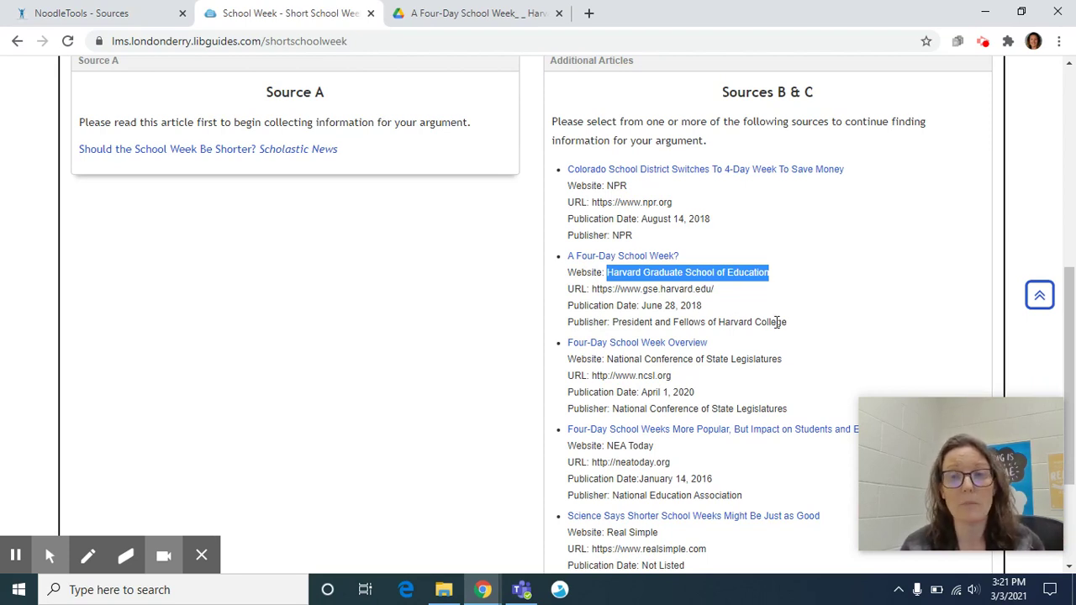
drag(786, 324, 615, 328)
key(ctrl+c)
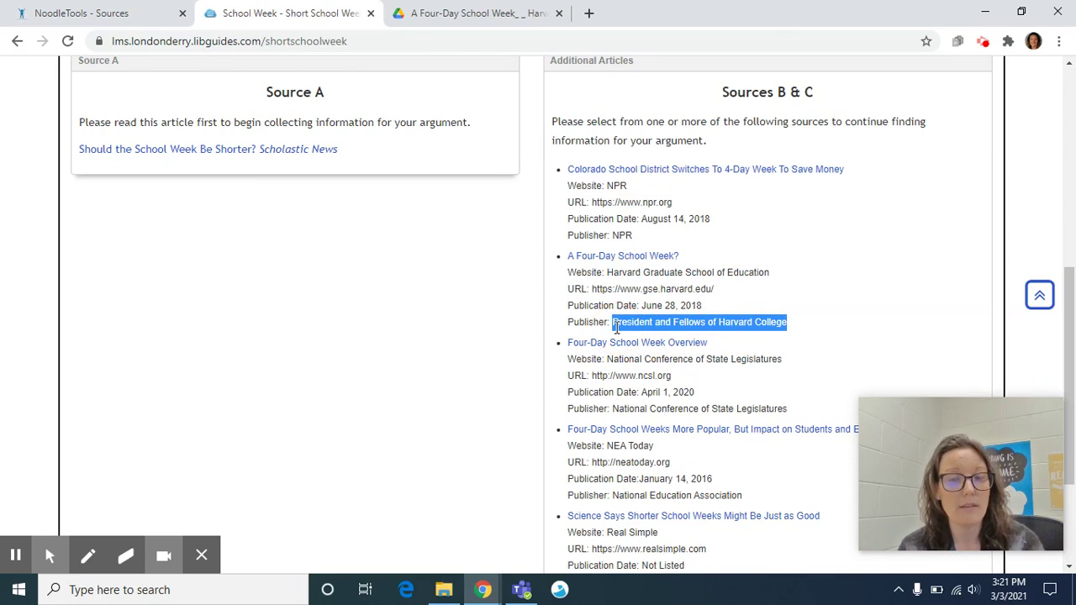
click(134, 14)
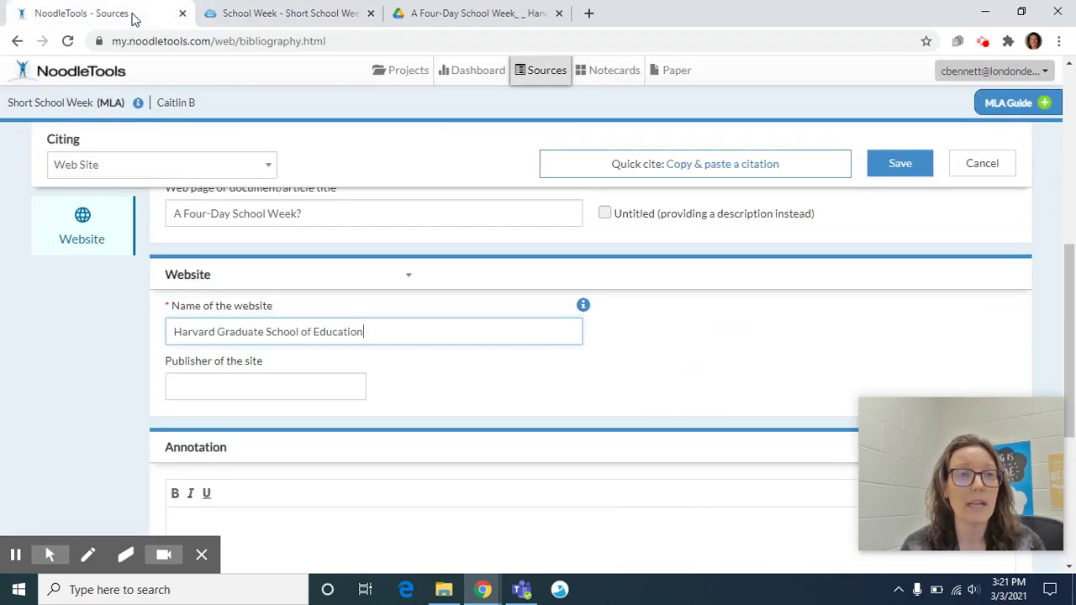
click(295, 376)
key(ctrl+v)
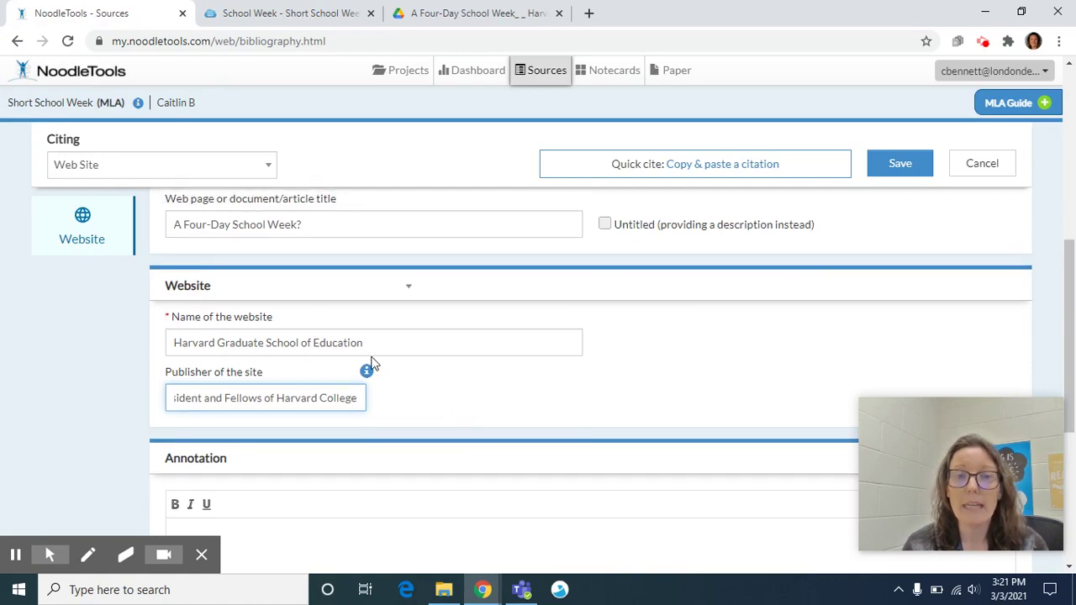
- Review the dates, contributor, title and website details in the citation form and save the citation
click(373, 348)
scroll(373, 350, up, 3)
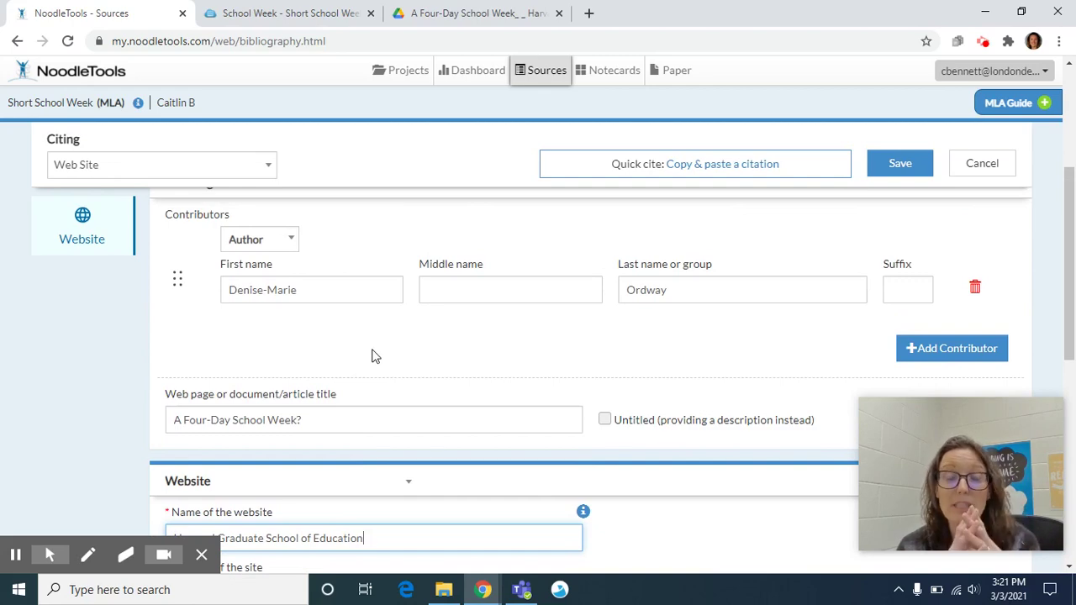
scroll(376, 356, up, 4)
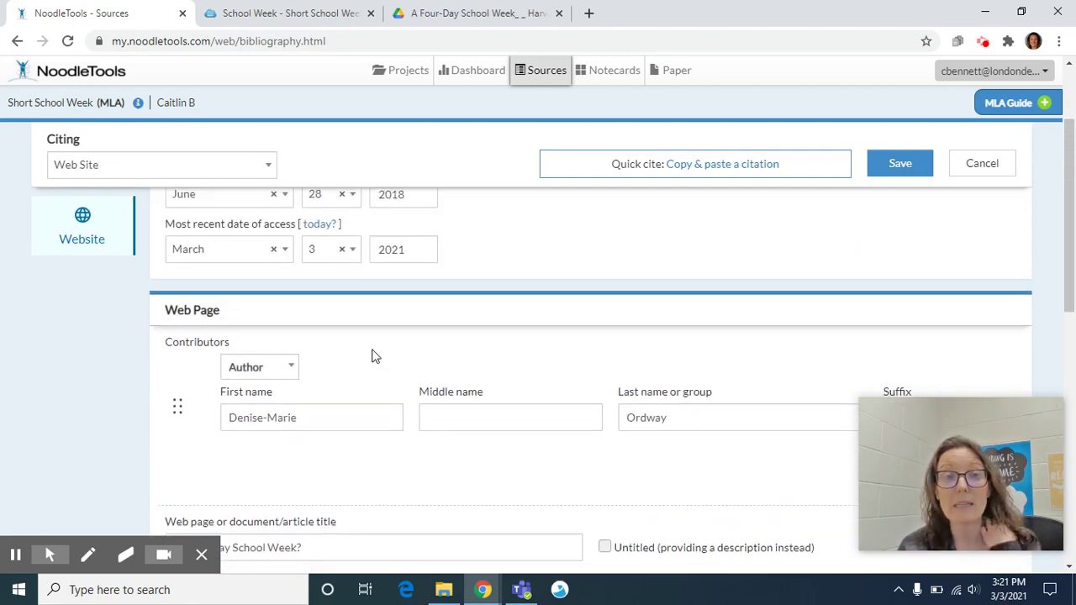
scroll(483, 434, down, 3)
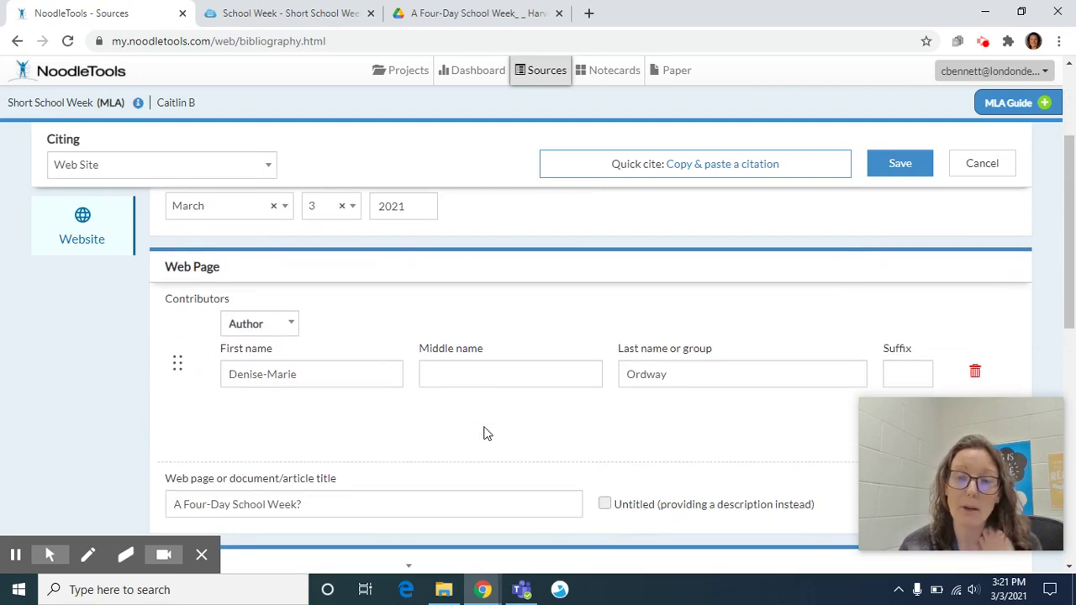
scroll(484, 434, down, 5)
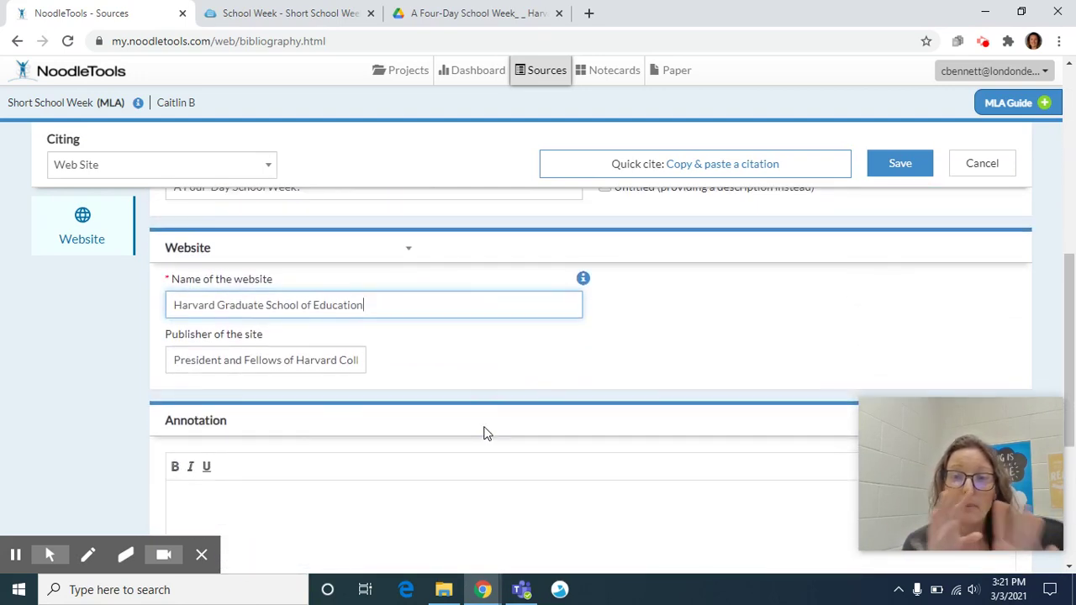
click(881, 174)
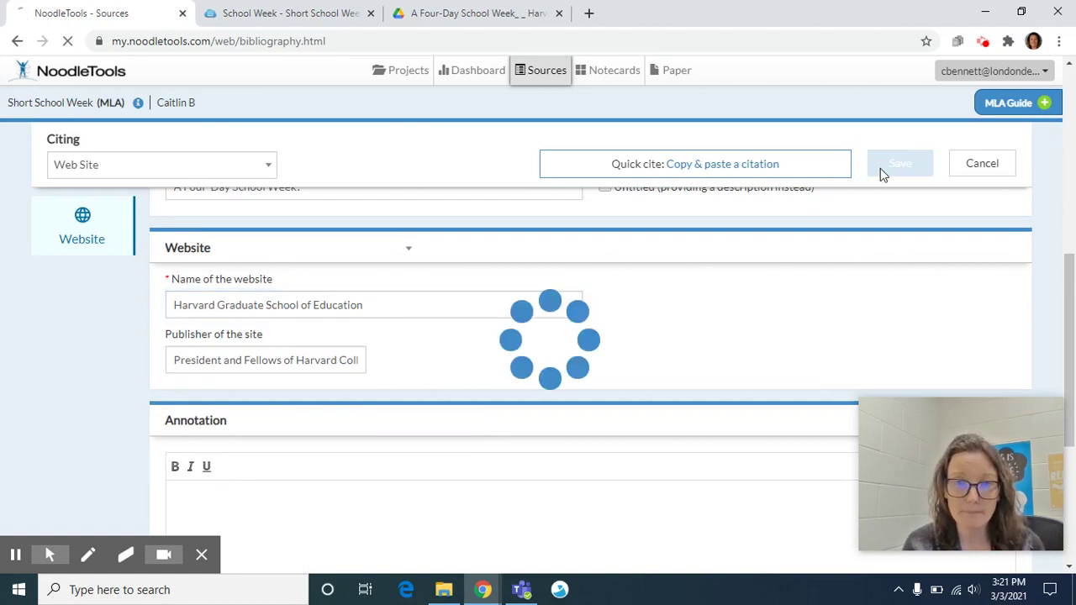